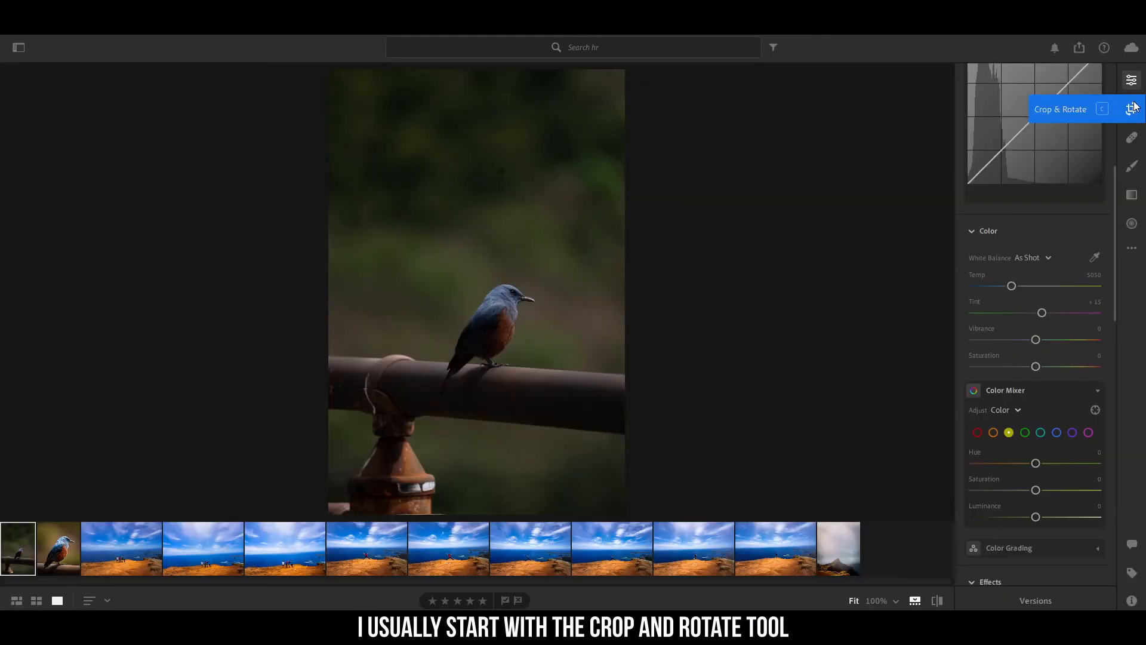
- Crop the bird photo to a 4 x 5 aspect ratio and reposition the image within the crop frame
{"action": "left_click", "coordinate": [1082, 147]}
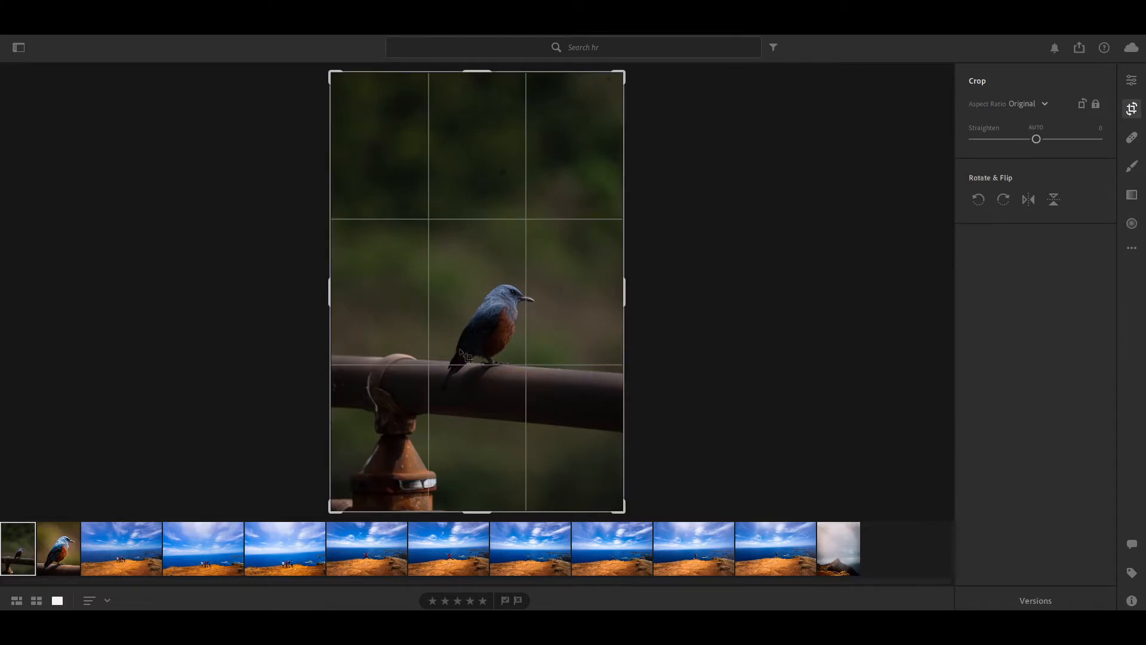
{"action": "left_click", "coordinate": [1026, 106]}
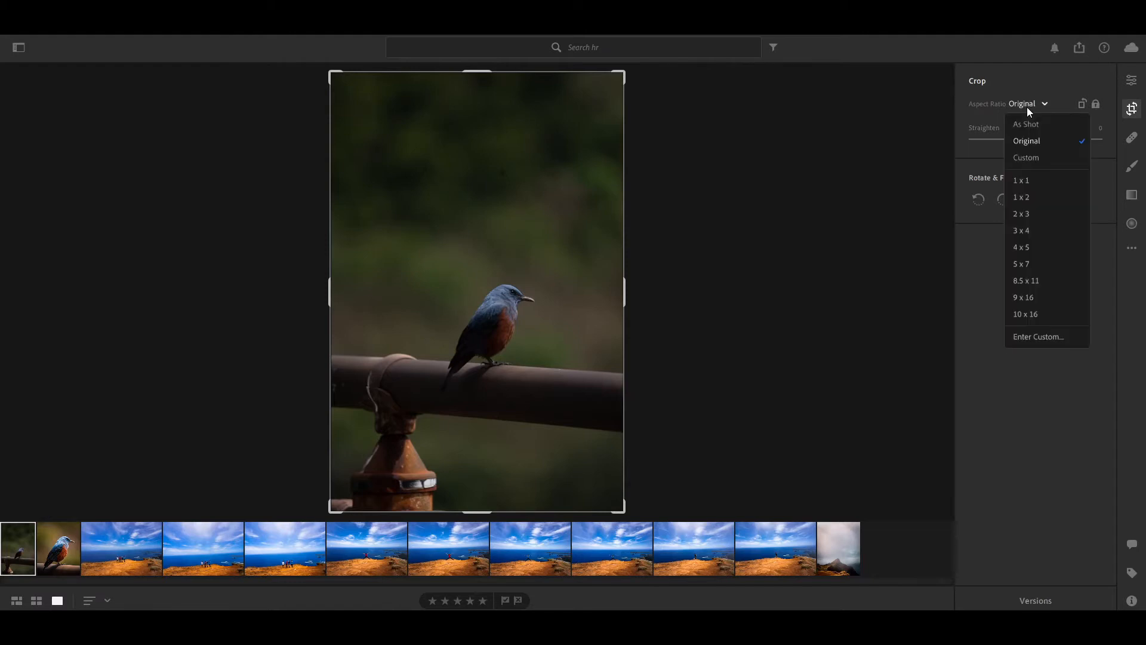
{"action": "left_click", "coordinate": [1106, 237]}
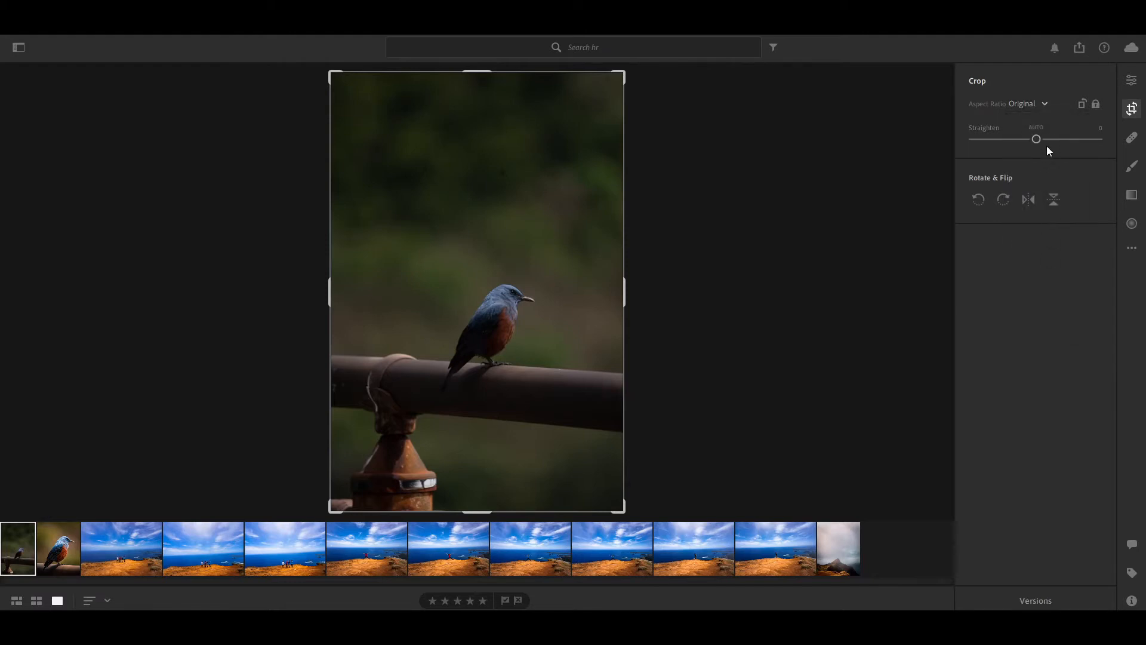
{"action": "left_click", "coordinate": [1027, 104]}
{"action": "left_click", "coordinate": [1037, 248]}
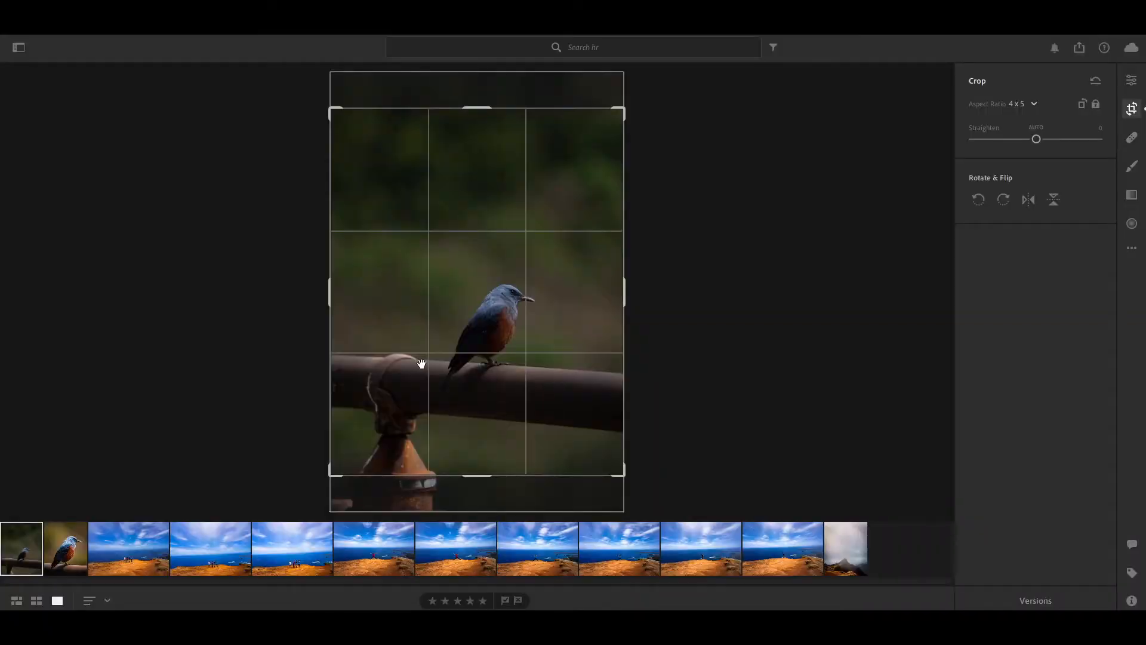
{"action": "left_click_drag", "start_coordinate": [453, 351], "coordinate": [453, 329]}
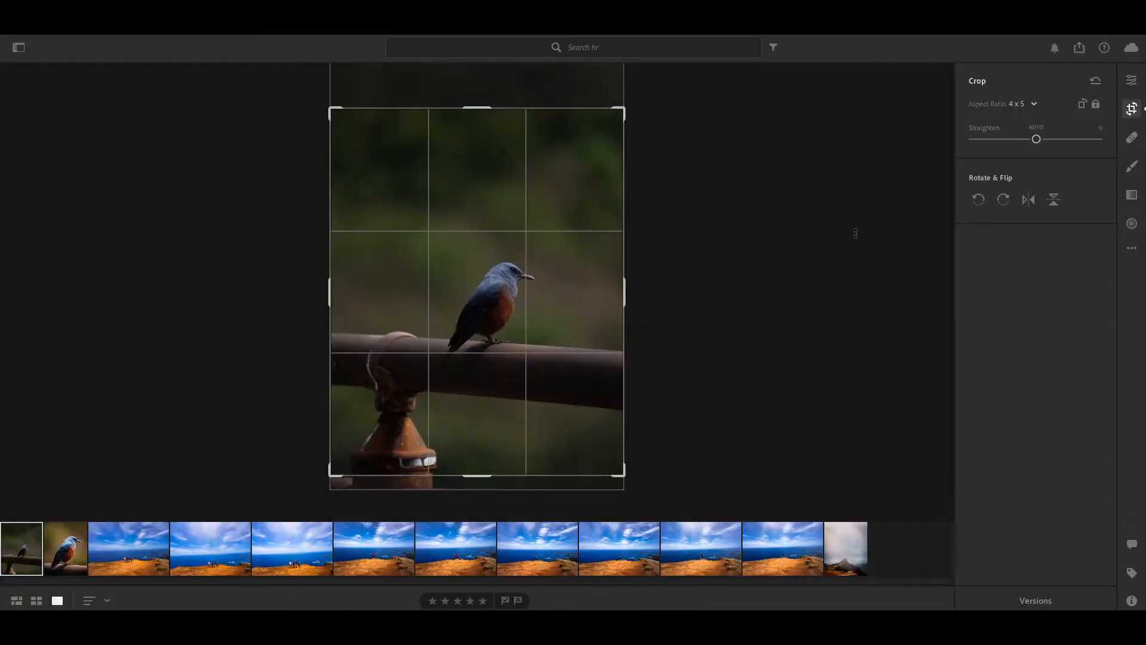
{"action": "mouse_move", "coordinate": [592, 307]}
{"action": "left_mouse_down"}
{"action": "mouse_move", "coordinate": [593, 317]}
{"action": "mouse_move", "coordinate": [603, 298]}
{"action": "left_mouse_up"}
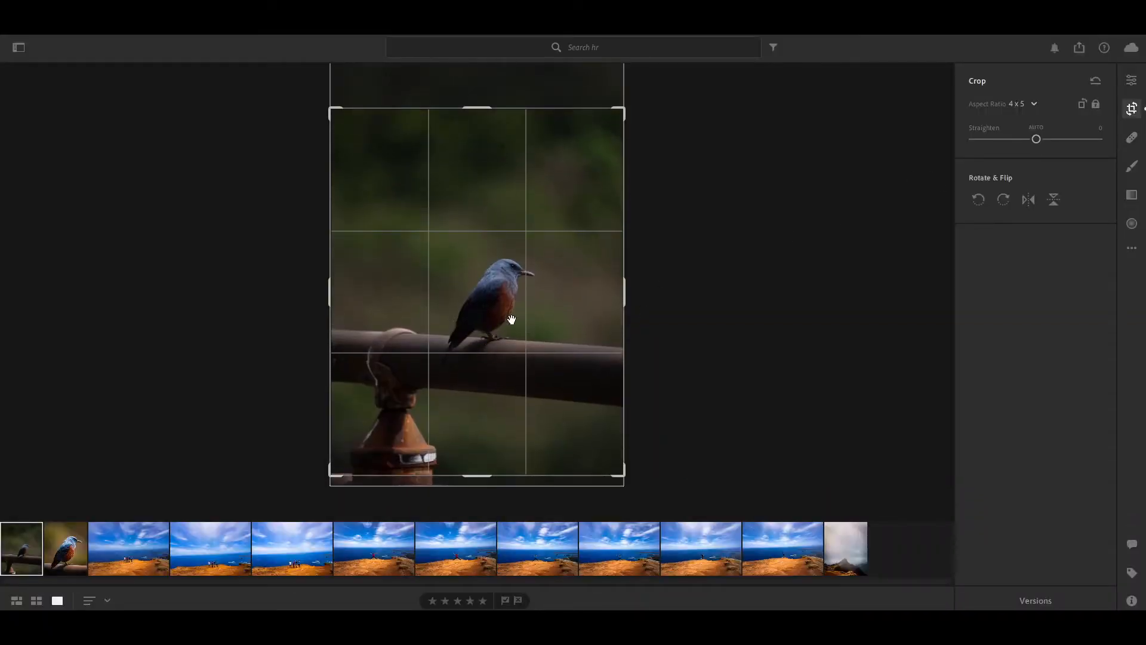
{"action": "left_click_drag", "start_coordinate": [512, 320], "coordinate": [525, 337]}
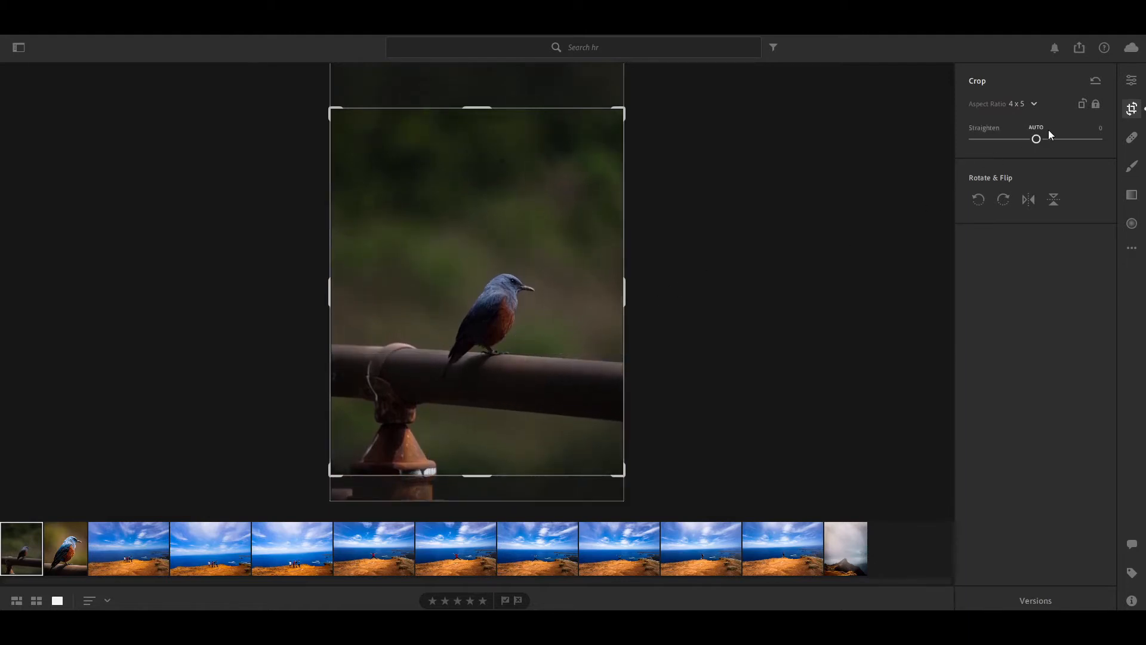
- Straighten the cropped photo to -3.00 so the pipe runs more level, and apply the crop
{"action": "left_click_drag", "start_coordinate": [1044, 139], "coordinate": [1036, 140]}
{"action": "left_click_drag", "start_coordinate": [525, 277], "coordinate": [531, 280]}
{"action": "left_click_drag", "start_coordinate": [1030, 140], "coordinate": [1032, 142]}
{"action": "left_click_drag", "start_coordinate": [539, 366], "coordinate": [539, 366]}
{"action": "key", "text": "Return"}
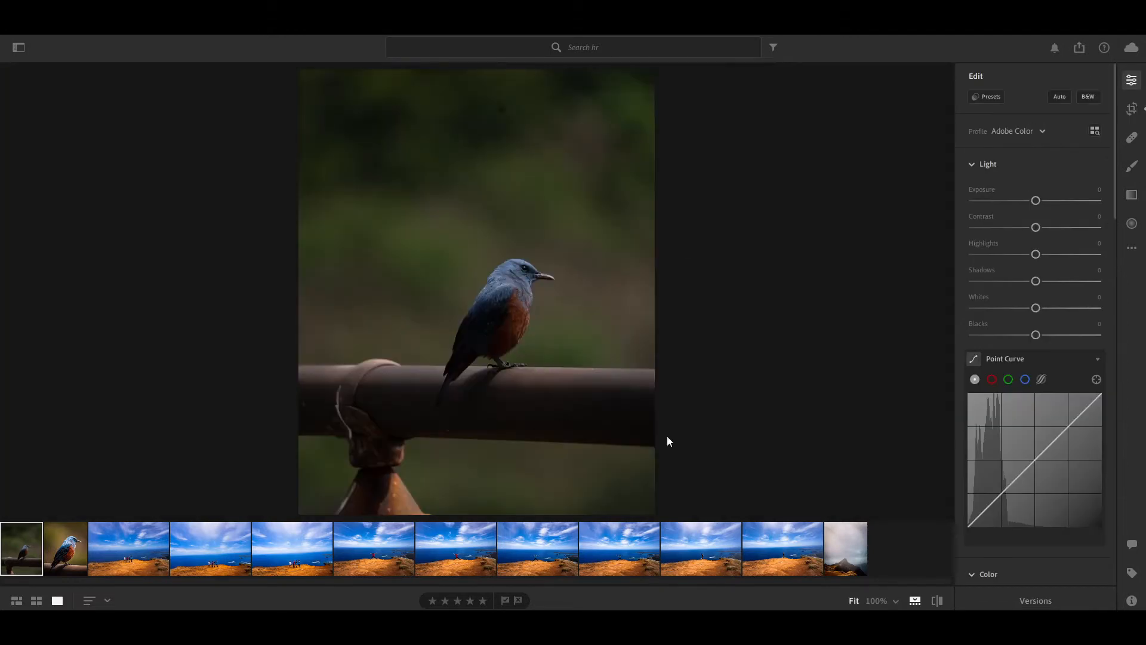
- Reset the crop and recrop the photo to 4 x 5, tightly framed with the bird near the centre
{"action": "left_click", "coordinate": [1132, 108]}
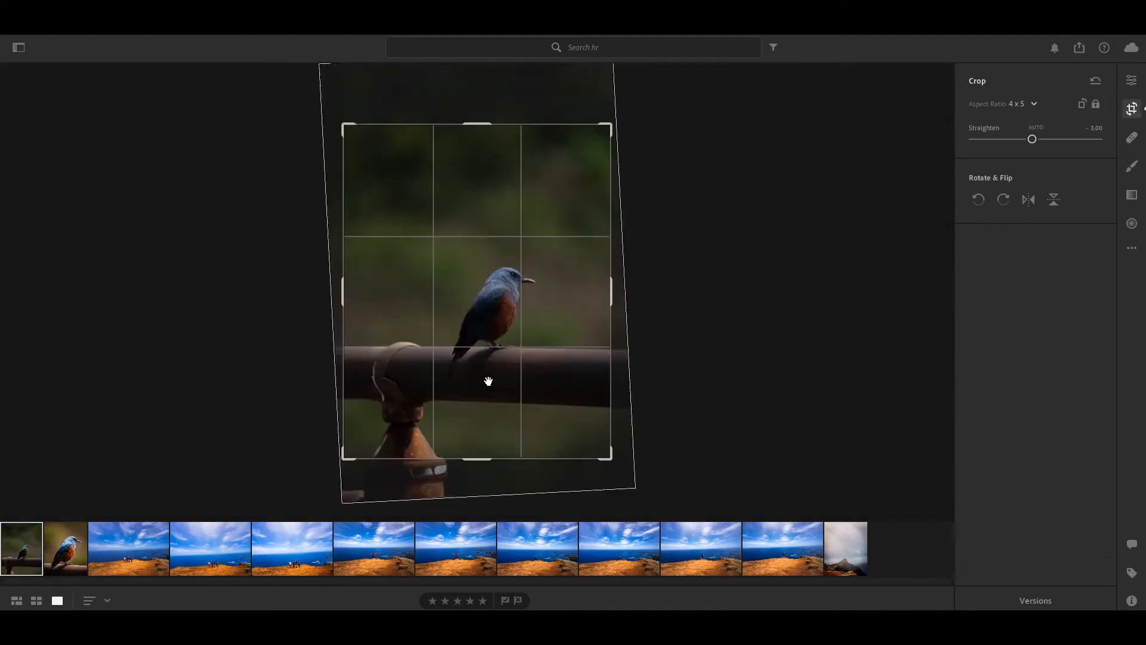
{"action": "left_click", "coordinate": [1099, 85]}
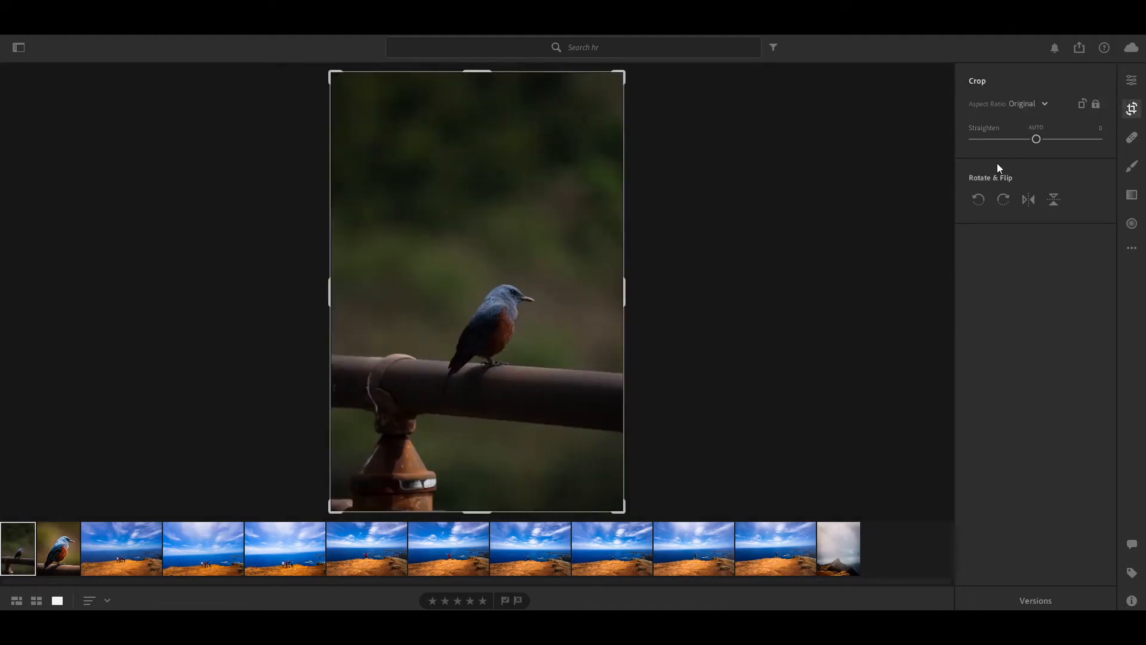
{"action": "left_click", "coordinate": [1027, 104]}
{"action": "left_click", "coordinate": [1049, 243]}
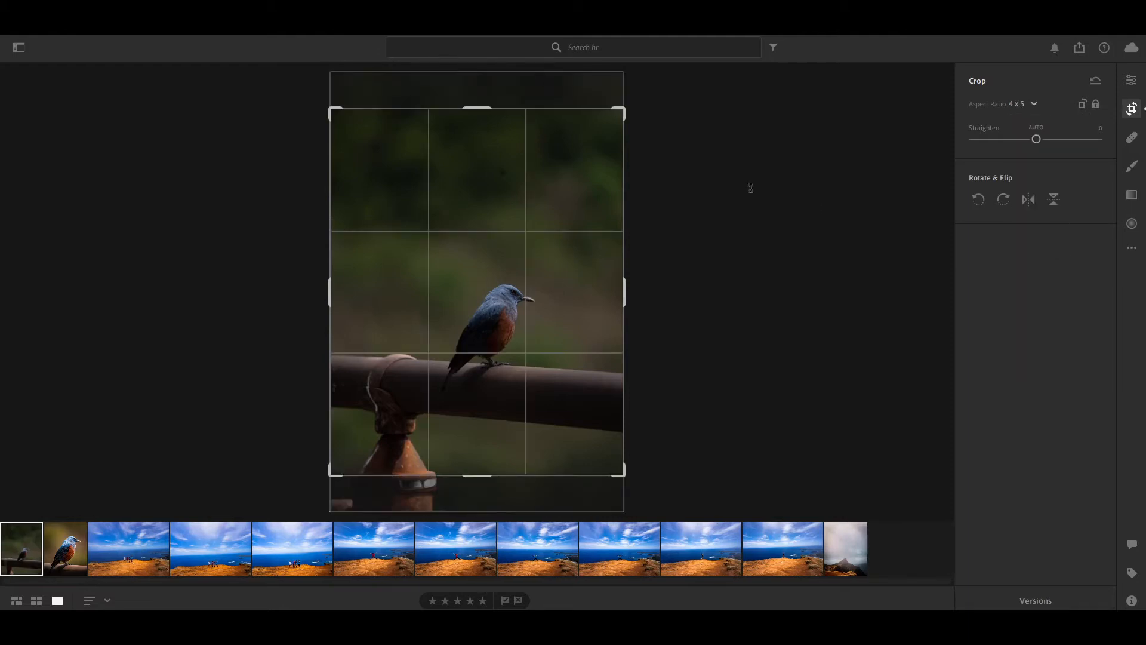
{"action": "left_click_drag", "start_coordinate": [332, 111], "coordinate": [396, 190]}
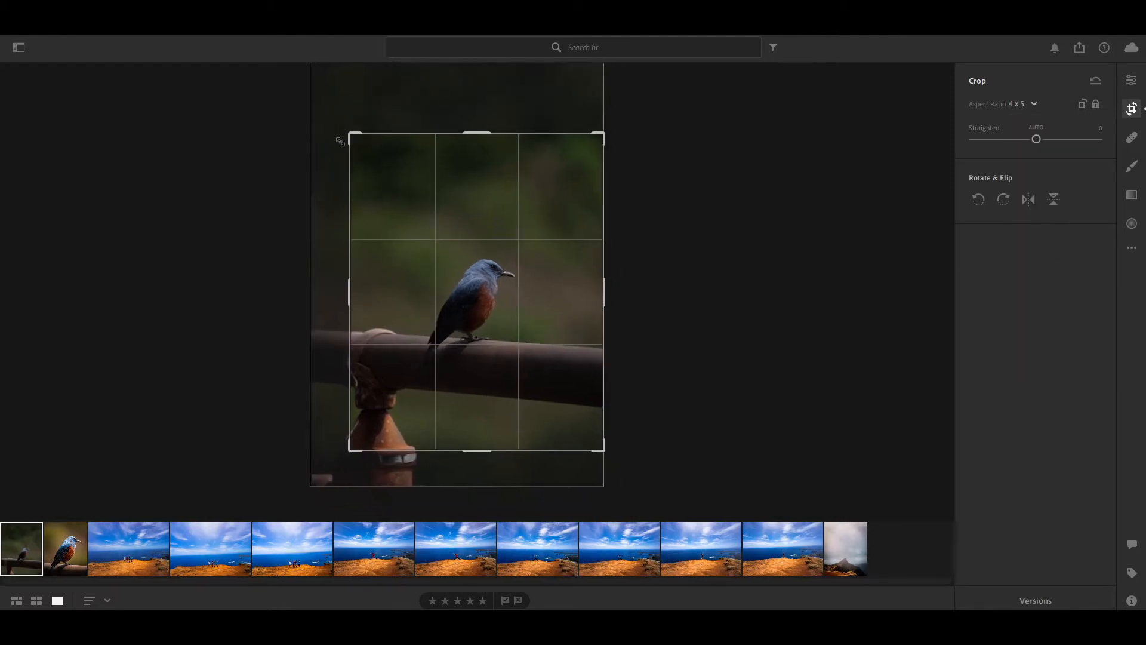
{"action": "left_click_drag", "start_coordinate": [510, 183], "coordinate": [529, 271]}
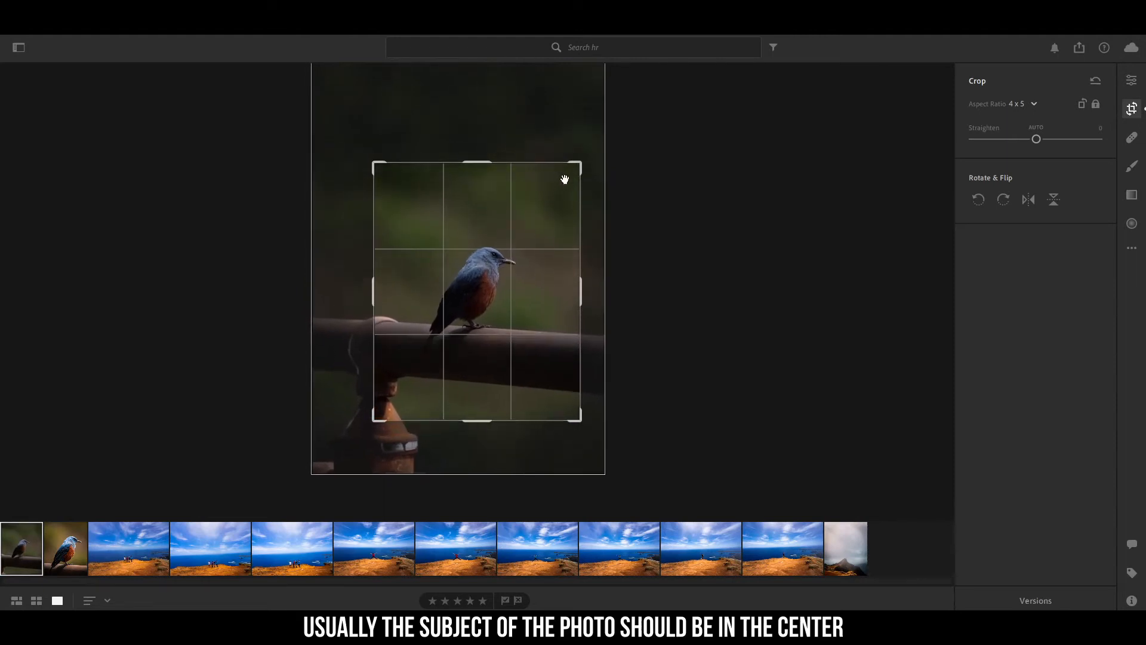
{"action": "left_click_drag", "start_coordinate": [578, 163], "coordinate": [573, 171]}
{"action": "left_click_drag", "start_coordinate": [520, 248], "coordinate": [518, 255]}
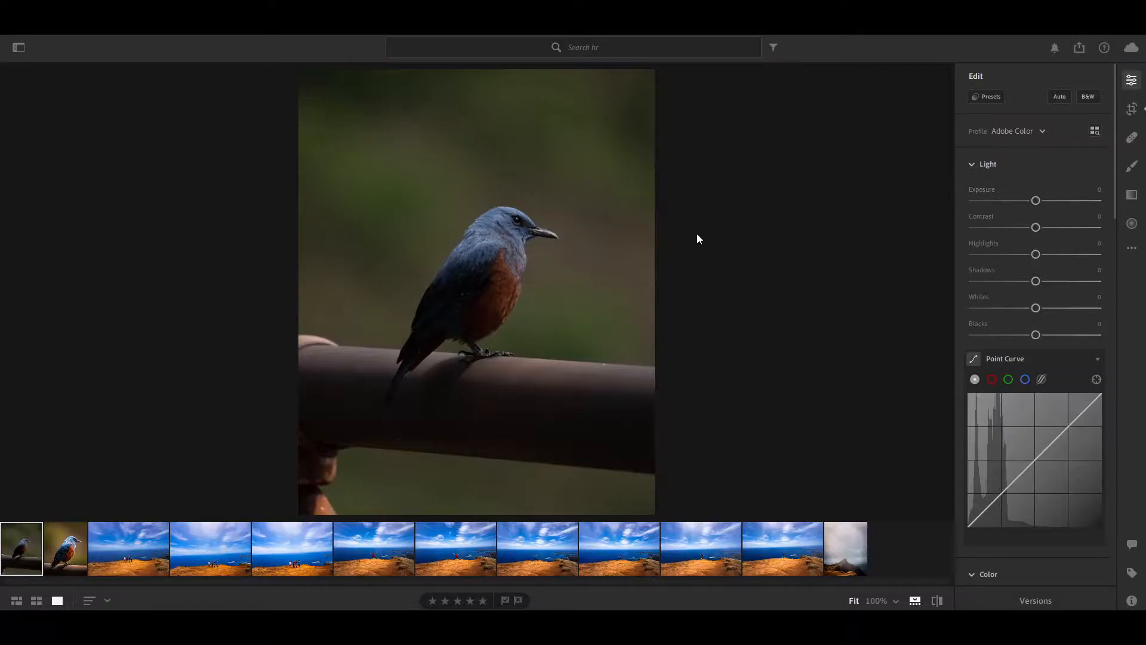
- Adjust the photo's light to Exposure +1.06, Contrast +45, Highlights -47 and Shadows +52
{"action": "left_click_drag", "start_coordinate": [1038, 201], "coordinate": [1053, 207]}
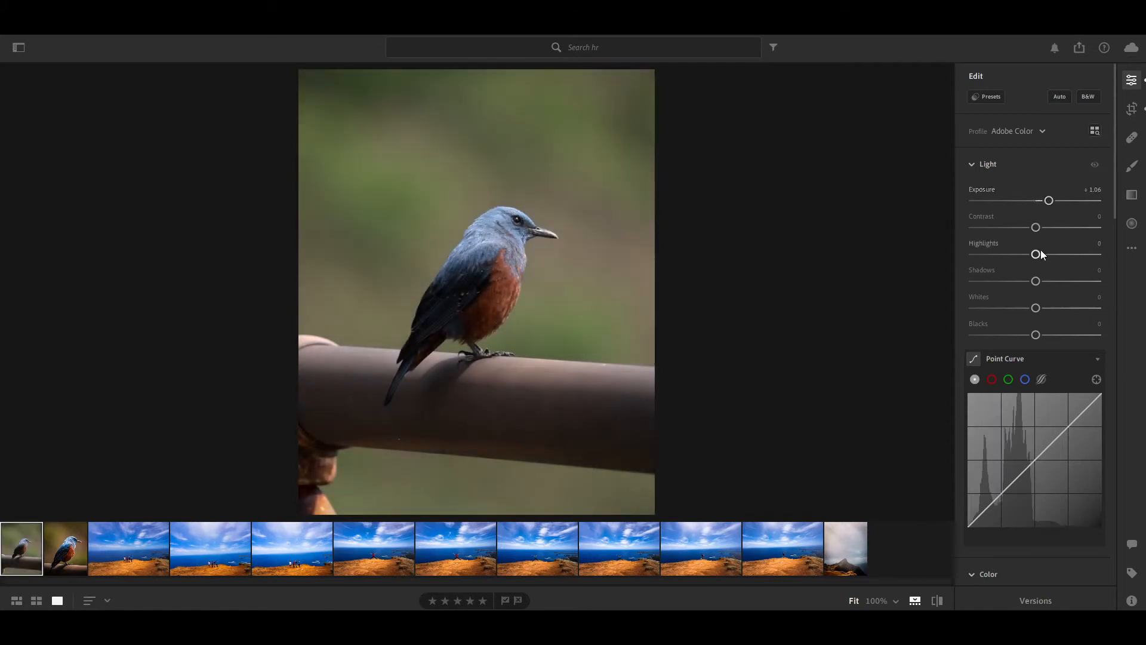
{"action": "left_click_drag", "start_coordinate": [1037, 255], "coordinate": [1068, 283]}
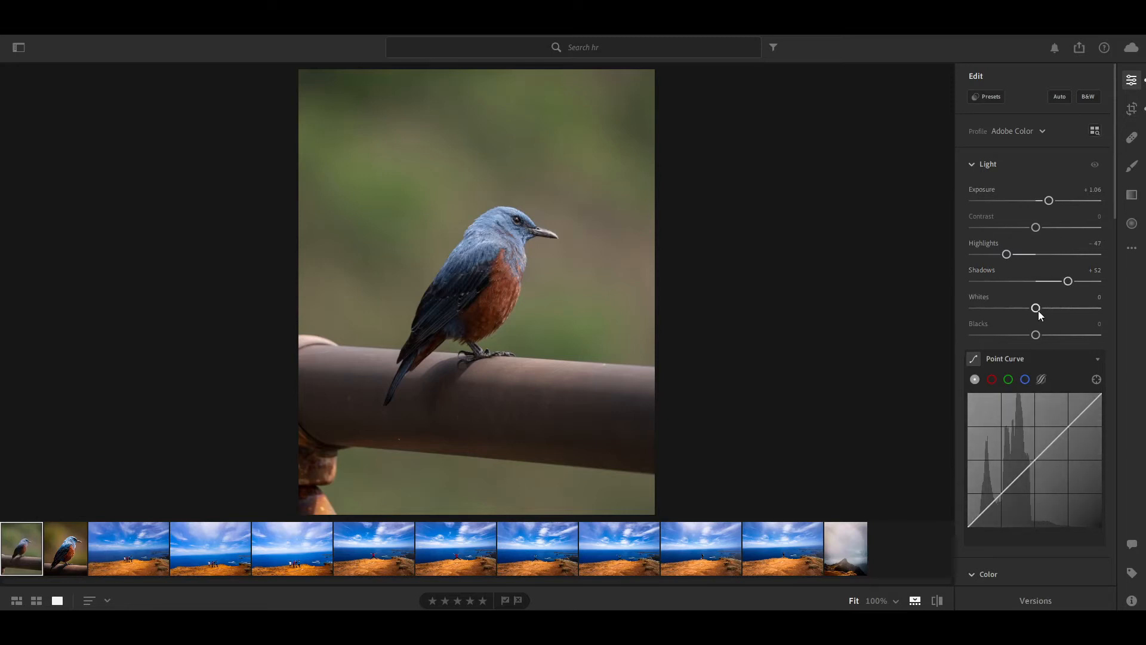
{"action": "mouse_move", "coordinate": [1037, 310]}
{"action": "left_mouse_down"}
{"action": "mouse_move", "coordinate": [1093, 296]}
{"action": "mouse_move", "coordinate": [1005, 321]}
{"action": "mouse_move", "coordinate": [1037, 317]}
{"action": "left_mouse_up"}
{"action": "left_click_drag", "start_coordinate": [1040, 233], "coordinate": [1052, 236]}
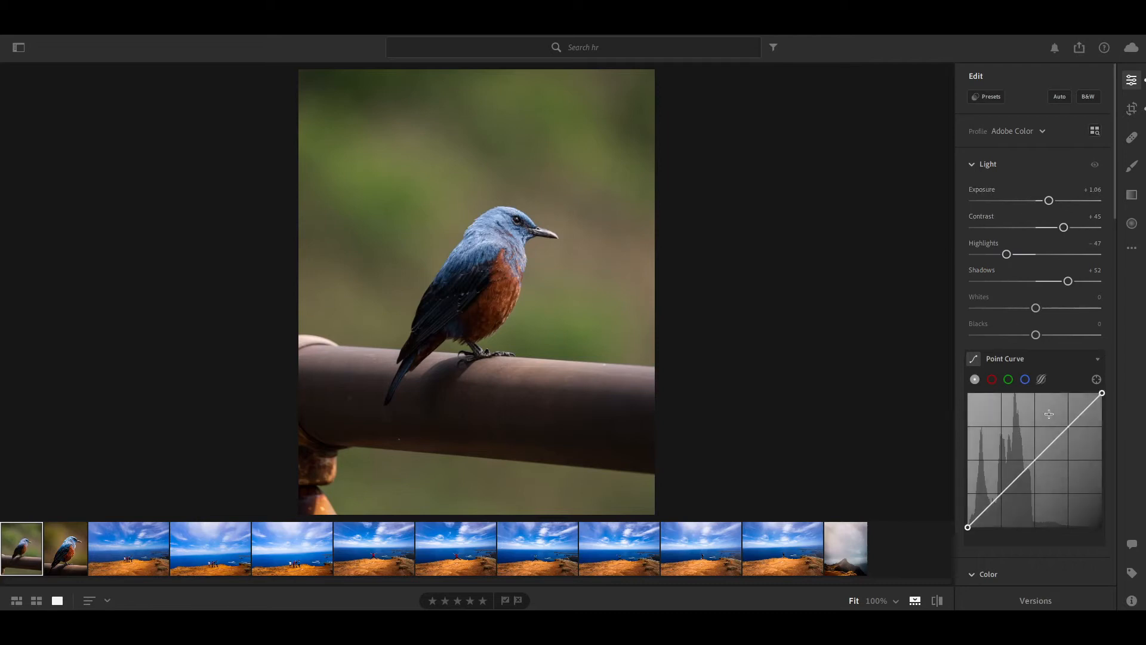
- Shape the point curve into a gentle S-curve by raising a highlight point and lowering a shadow point
{"action": "scroll", "coordinate": [1048, 414], "scroll_direction": "down", "scroll_amount": 2}
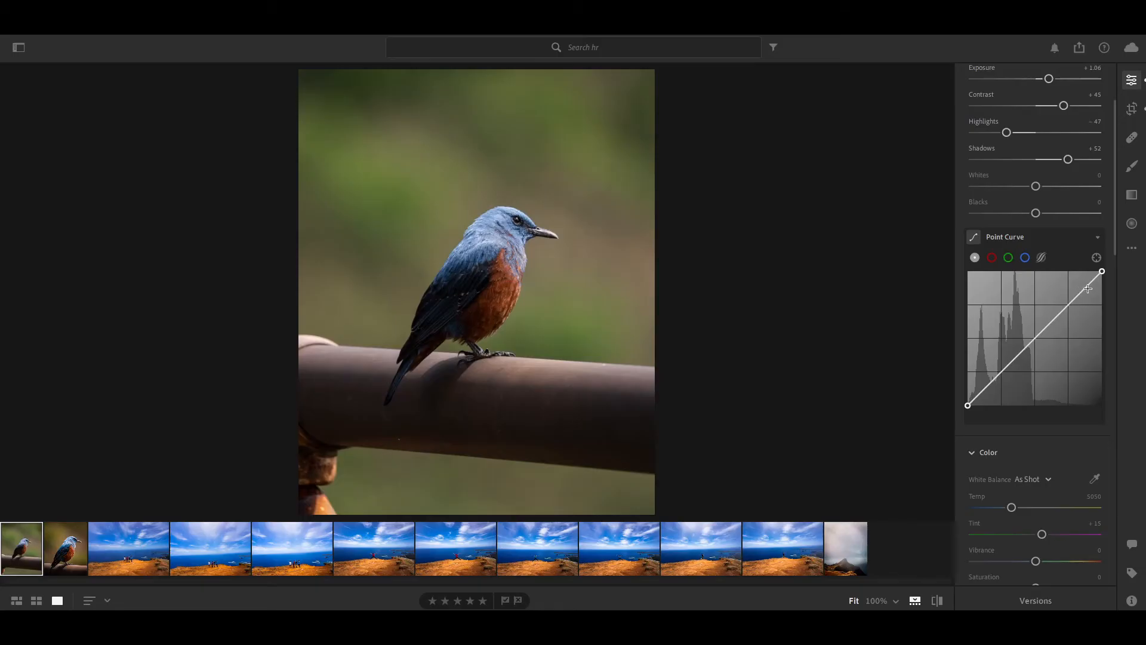
{"action": "left_click_drag", "start_coordinate": [1087, 288], "coordinate": [1082, 271]}
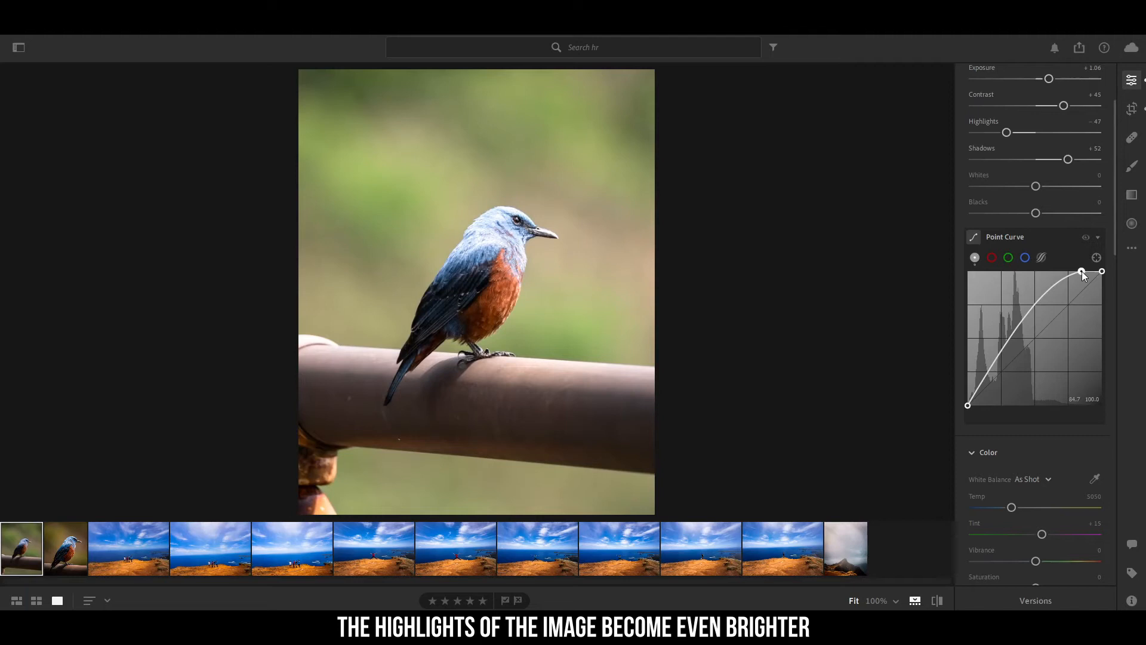
{"action": "mouse_move", "coordinate": [1083, 274]}
{"action": "left_mouse_down"}
{"action": "mouse_move", "coordinate": [1098, 285]}
{"action": "mouse_move", "coordinate": [1087, 282]}
{"action": "left_mouse_up"}
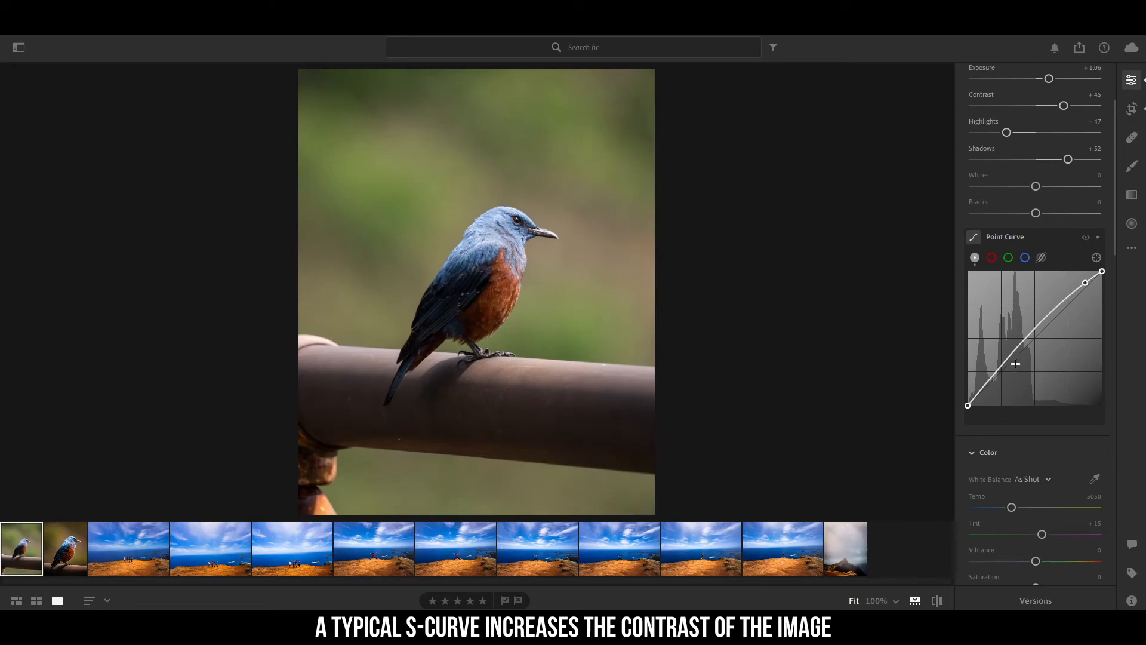
{"action": "left_click", "coordinate": [993, 379]}
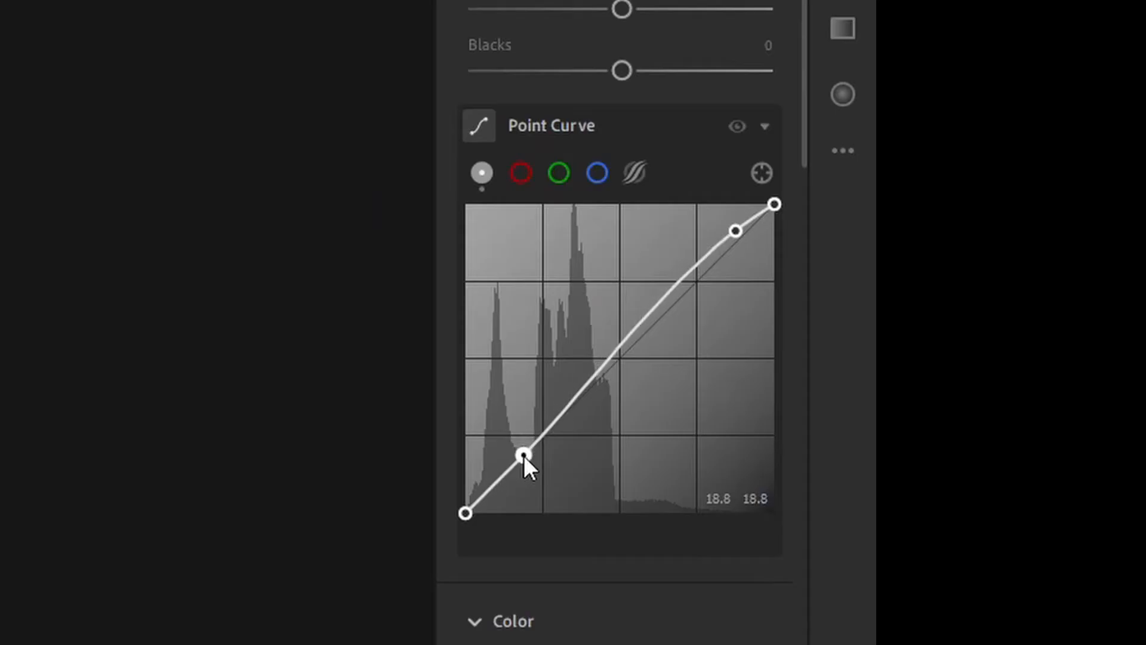
{"action": "left_click_drag", "start_coordinate": [524, 455], "coordinate": [532, 461]}
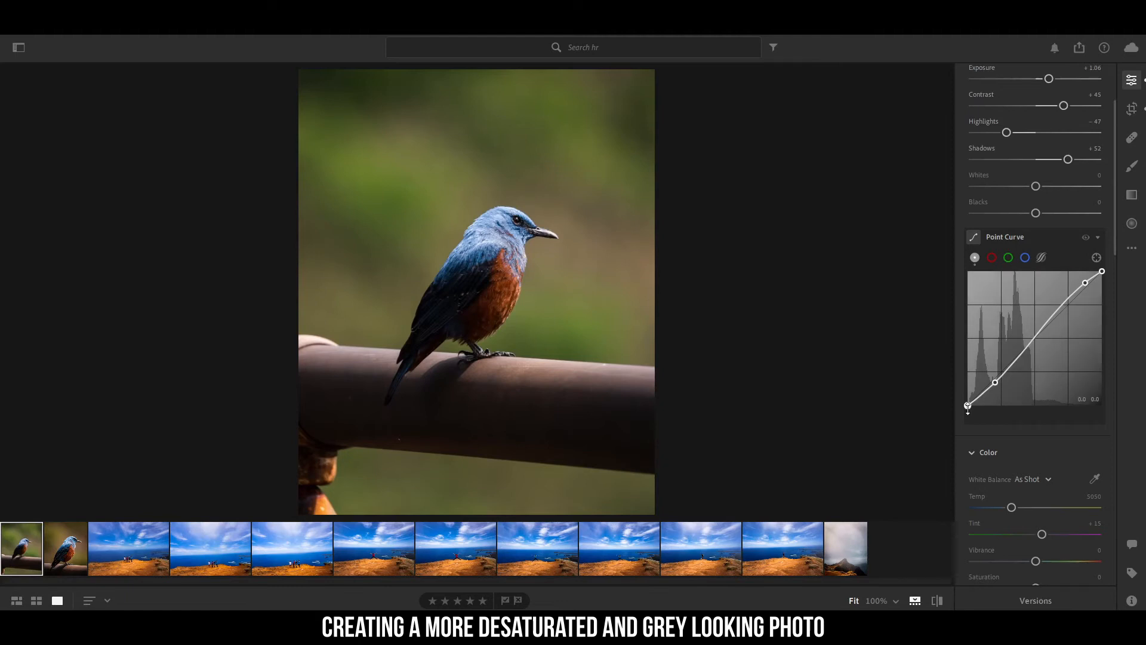
{"action": "left_click_drag", "start_coordinate": [968, 406], "coordinate": [941, 396]}
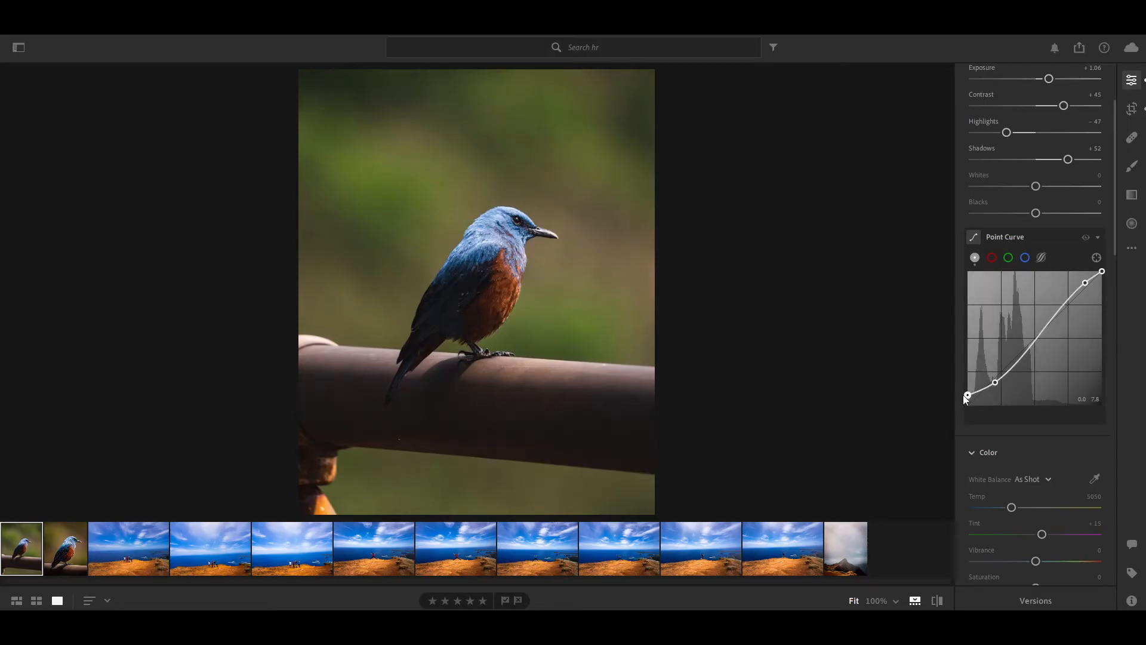
{"action": "left_click_drag", "start_coordinate": [963, 396], "coordinate": [959, 408]}
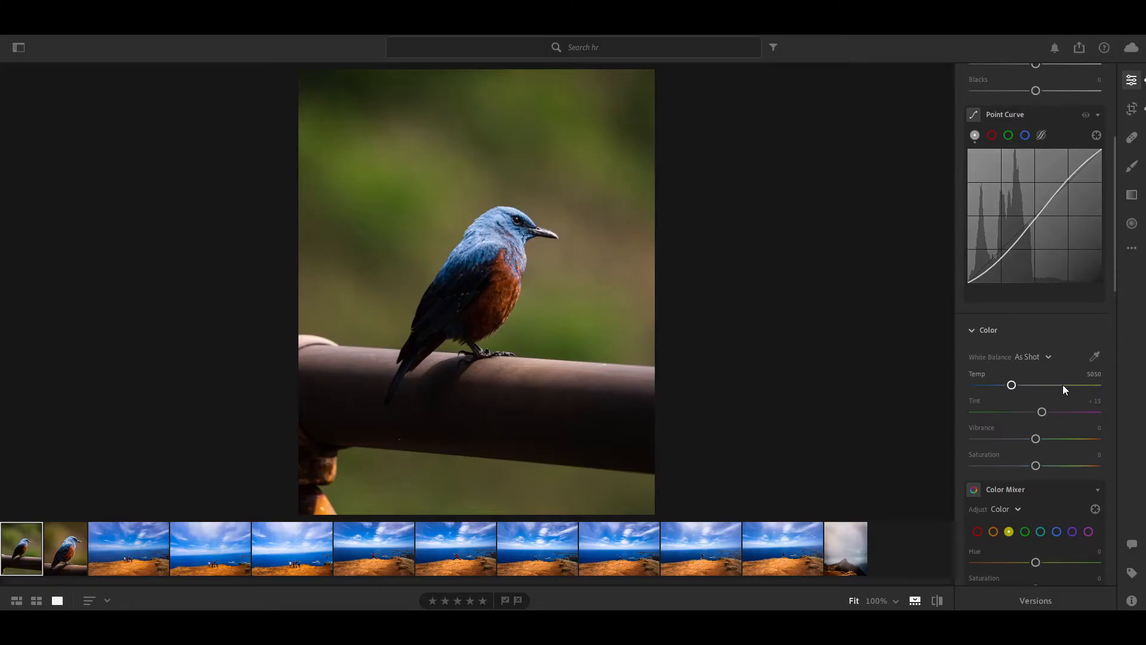
- Warm the white balance to a Temp of 5579 and set the Color Mixer's blue saturation to +34
{"action": "scroll", "coordinate": [1044, 343], "scroll_direction": "down", "scroll_amount": 3}
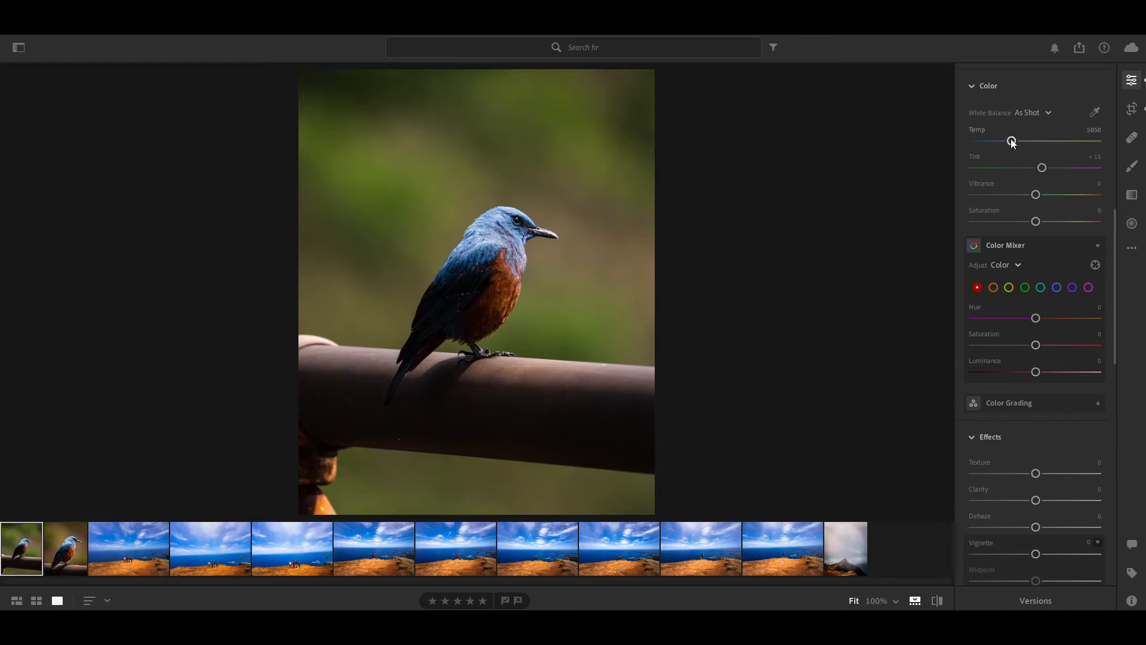
{"action": "left_click_drag", "start_coordinate": [1013, 143], "coordinate": [1019, 144]}
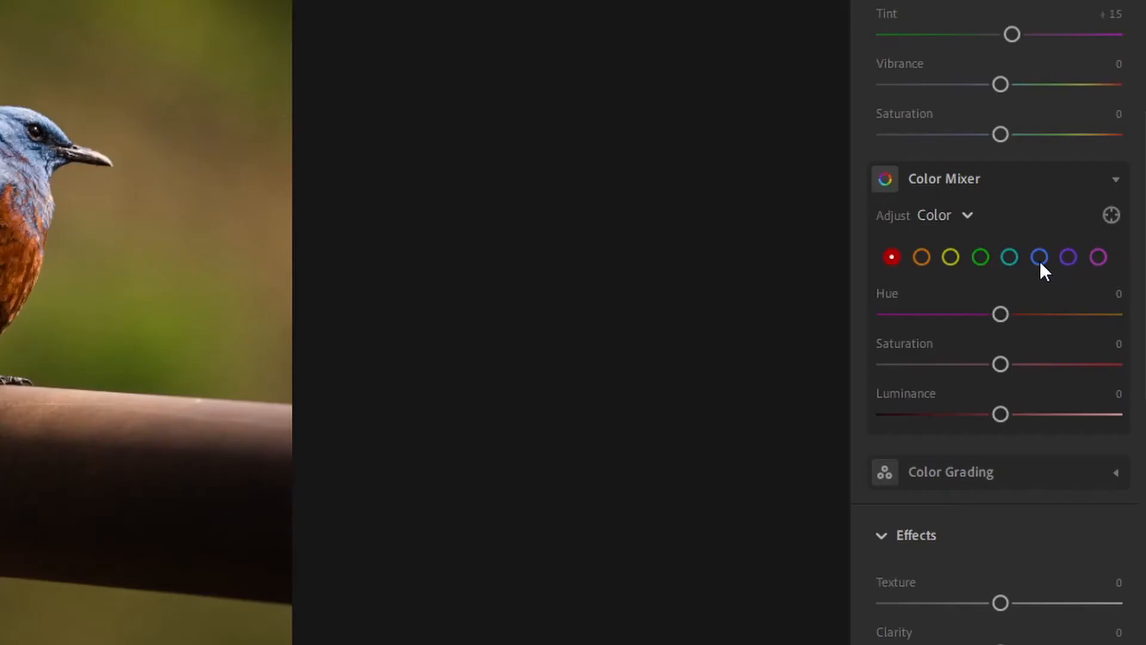
{"action": "left_click", "coordinate": [1040, 258]}
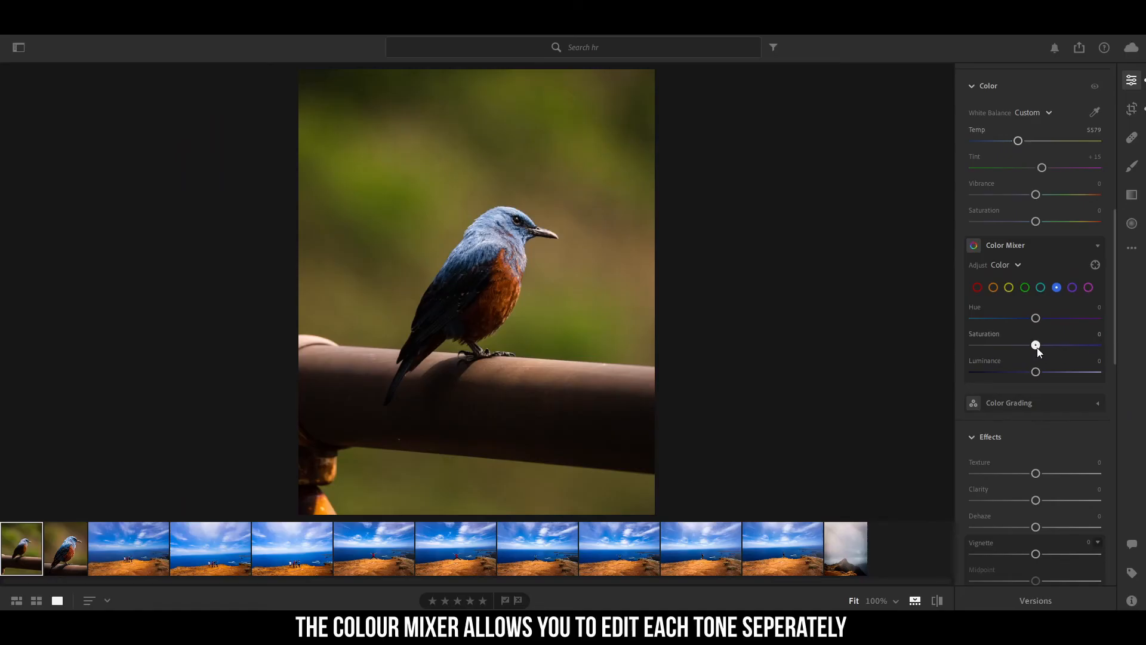
{"action": "left_click_drag", "start_coordinate": [1037, 348], "coordinate": [1058, 349]}
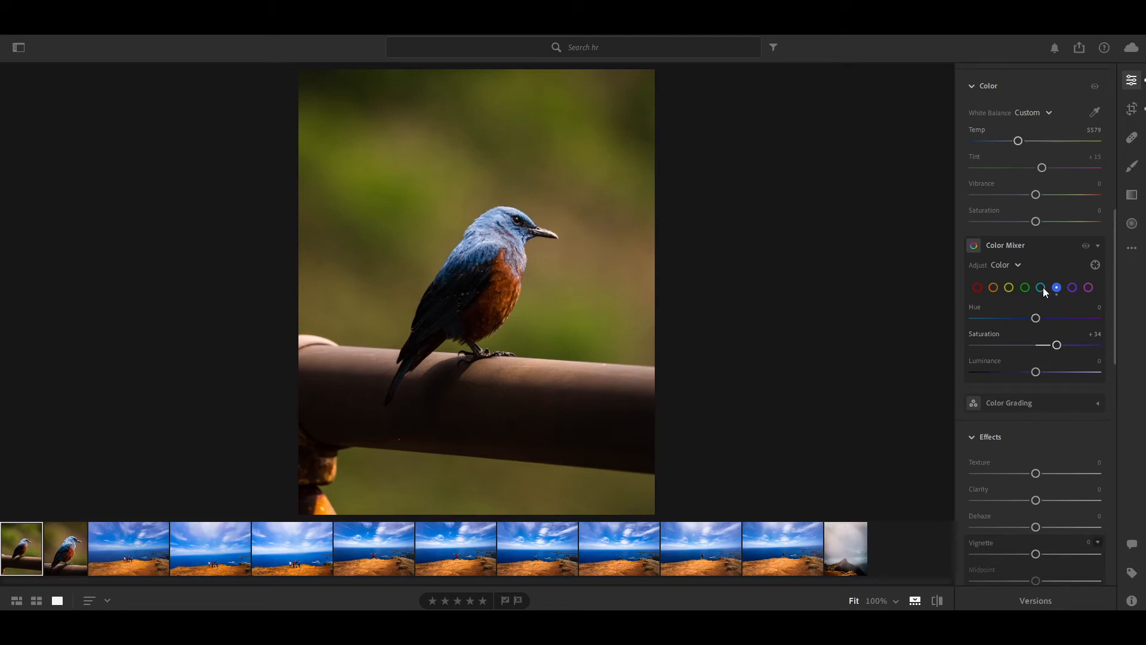
- Lower the green saturation in the Color Mixer, and shift the yellow hue to -46 with slightly raised yellow saturation
{"action": "left_click", "coordinate": [1027, 287]}
{"action": "mouse_move", "coordinate": [1037, 341]}
{"action": "left_mouse_down"}
{"action": "mouse_move", "coordinate": [1019, 347]}
{"action": "mouse_move", "coordinate": [1036, 319]}
{"action": "mouse_move", "coordinate": [1001, 332]}
{"action": "mouse_move", "coordinate": [1023, 351]}
{"action": "left_mouse_up"}
{"action": "left_click", "coordinate": [1008, 286]}
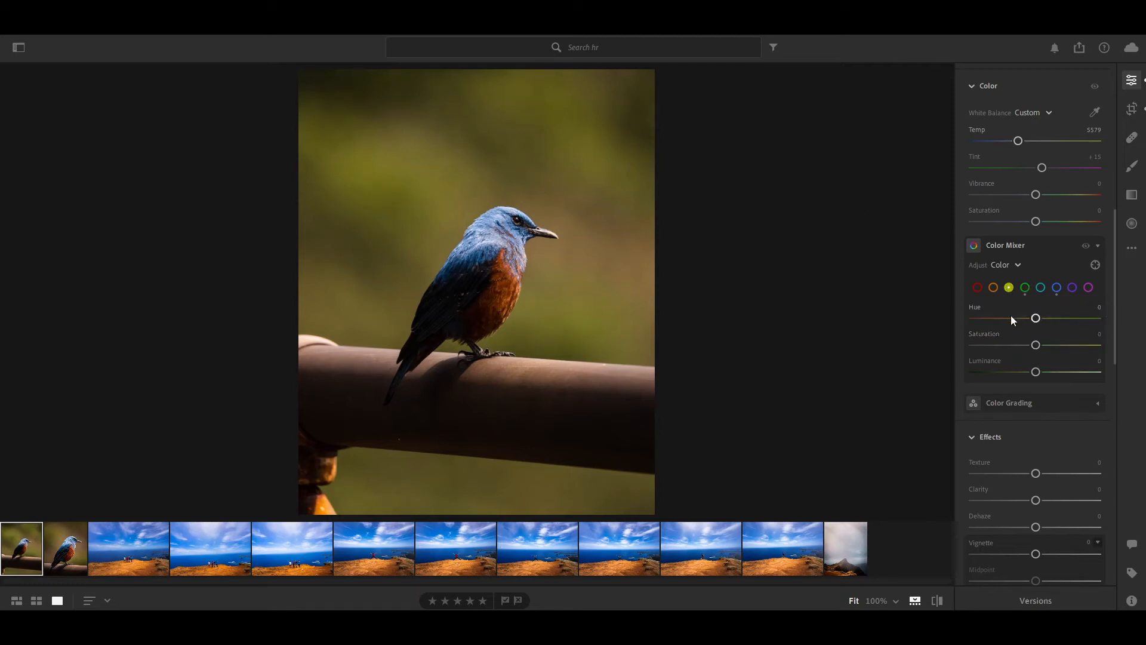
{"action": "left_click", "coordinate": [501, 296]}
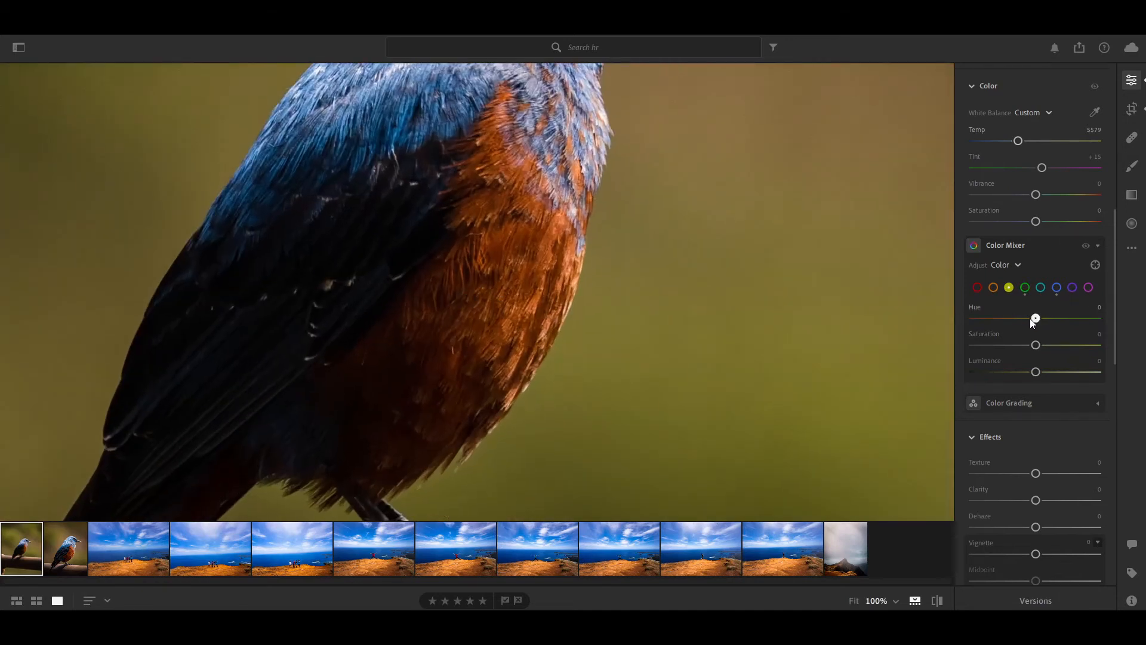
{"action": "left_click_drag", "start_coordinate": [1035, 318], "coordinate": [1006, 318]}
{"action": "left_click", "coordinate": [509, 338]}
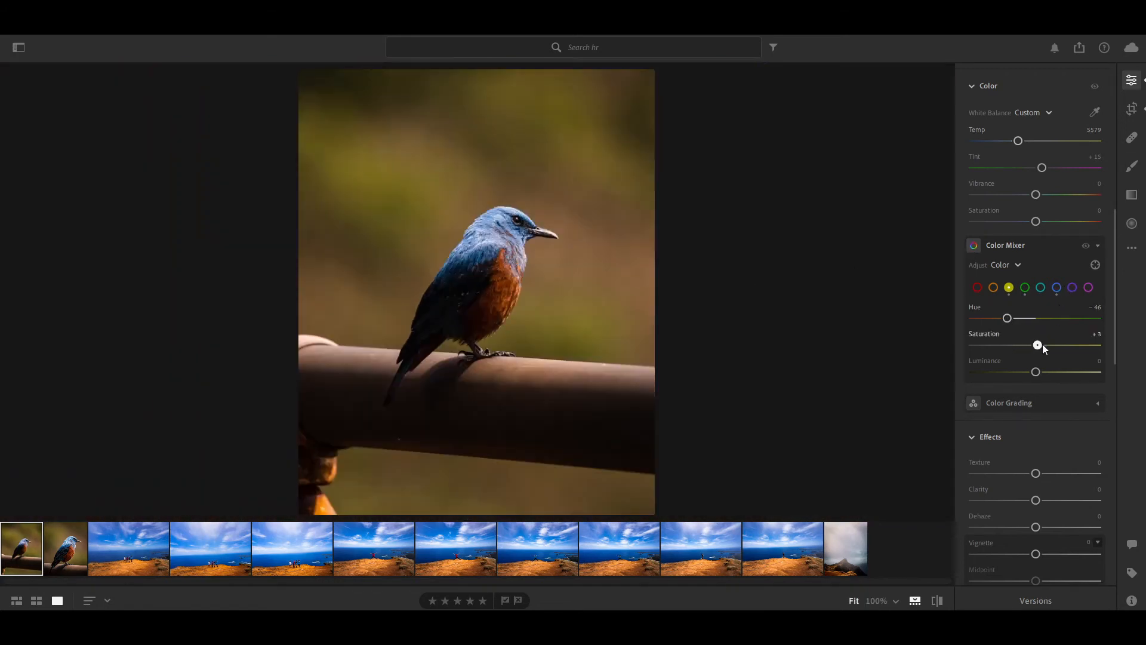
{"action": "left_click_drag", "start_coordinate": [1038, 344], "coordinate": [1045, 345]}
- Set the orange saturation to +32 in the Color Mixer and check the bird's plumage up close
{"action": "left_click", "coordinate": [994, 288]}
{"action": "left_click_drag", "start_coordinate": [1036, 345], "coordinate": [1058, 349]}
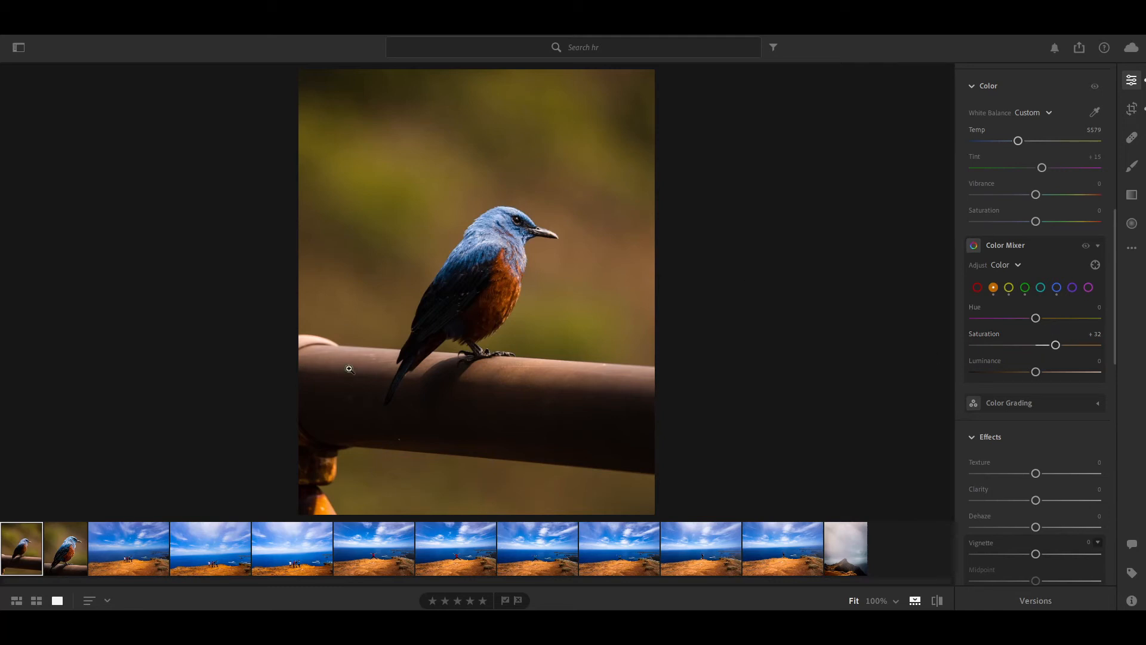
{"action": "scroll", "coordinate": [1068, 363], "scroll_direction": "up", "scroll_amount": 2}
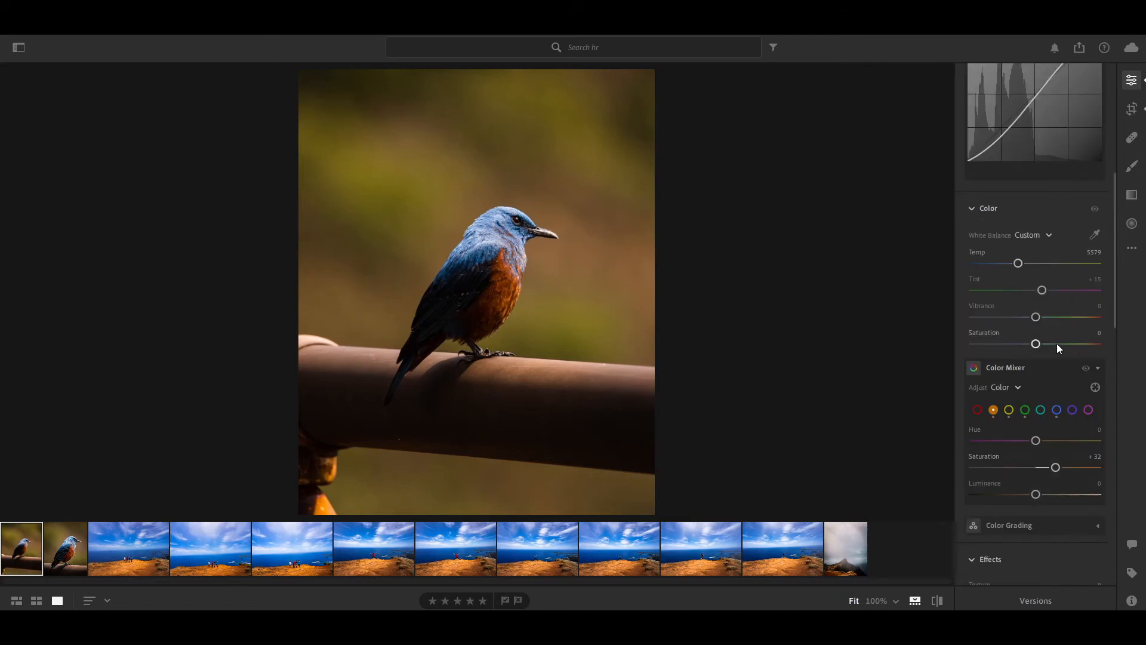
{"action": "scroll", "coordinate": [1056, 346], "scroll_direction": "up", "scroll_amount": 6}
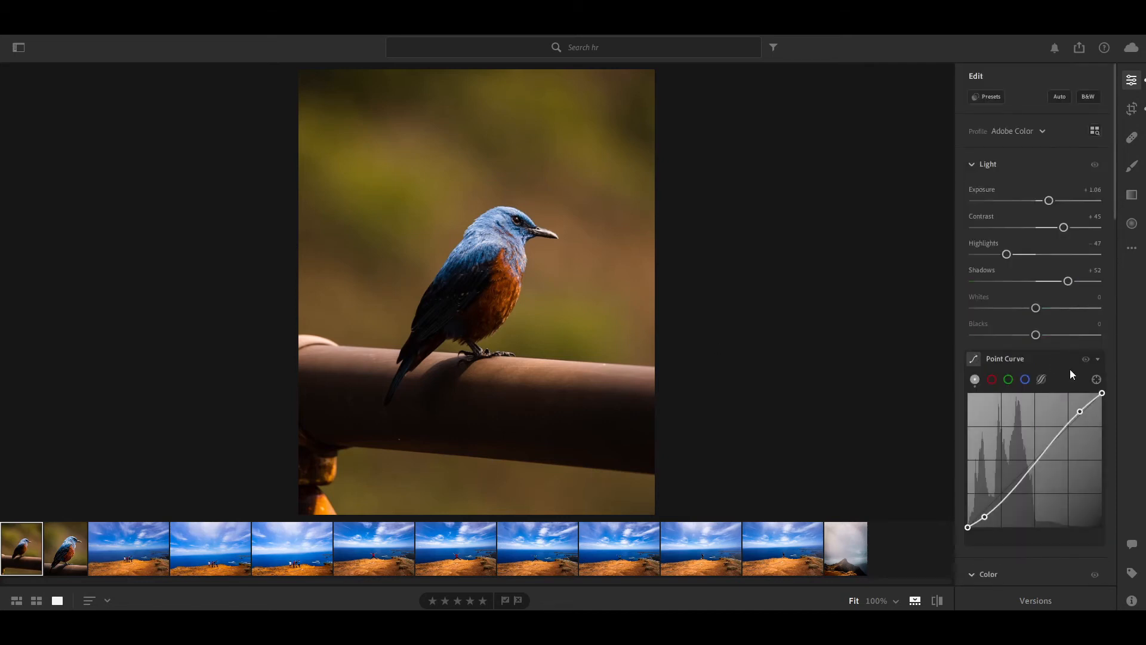
{"action": "left_click", "coordinate": [456, 328]}
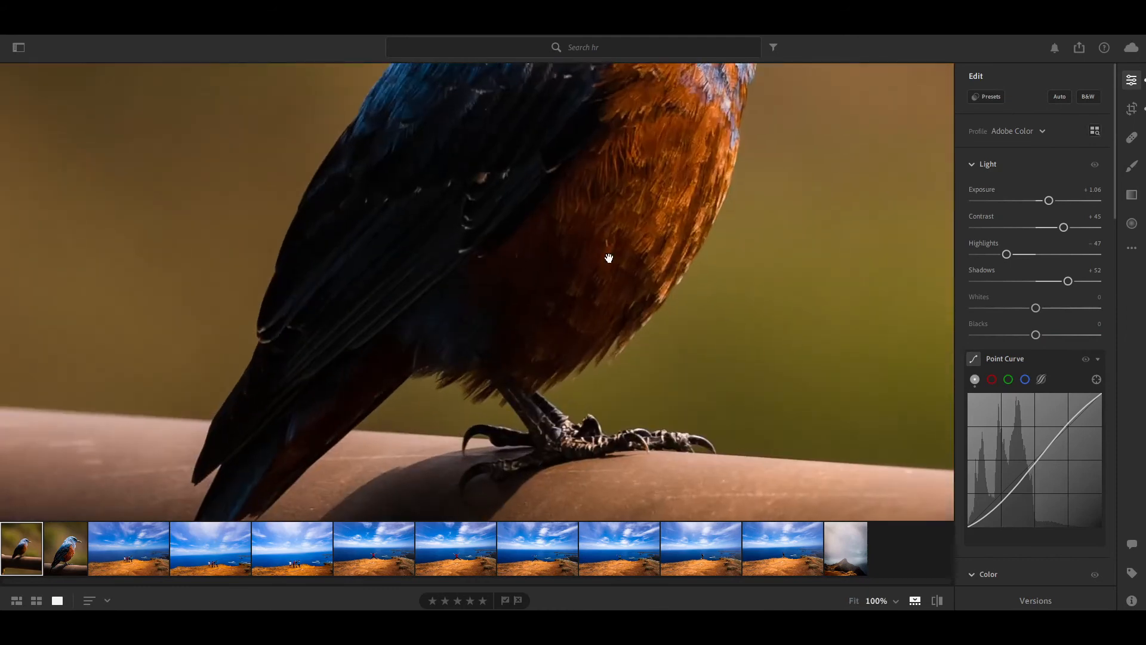
- Inspect the bird's dark wing up close and raise the photo's Shadows to +100
{"action": "scroll", "coordinate": [494, 315], "scroll_direction": "up", "scroll_amount": 3}
{"action": "left_click_drag", "start_coordinate": [494, 317], "coordinate": [504, 266]}
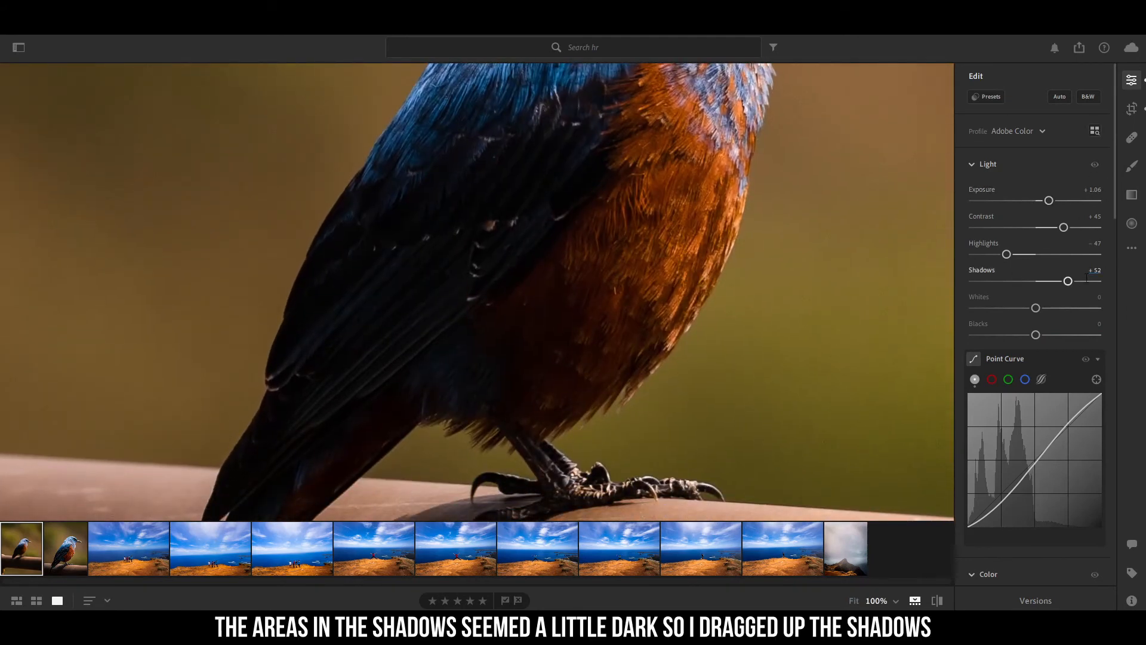
{"action": "left_click_drag", "start_coordinate": [1069, 287], "coordinate": [1102, 283]}
{"action": "left_click", "coordinate": [570, 315]}
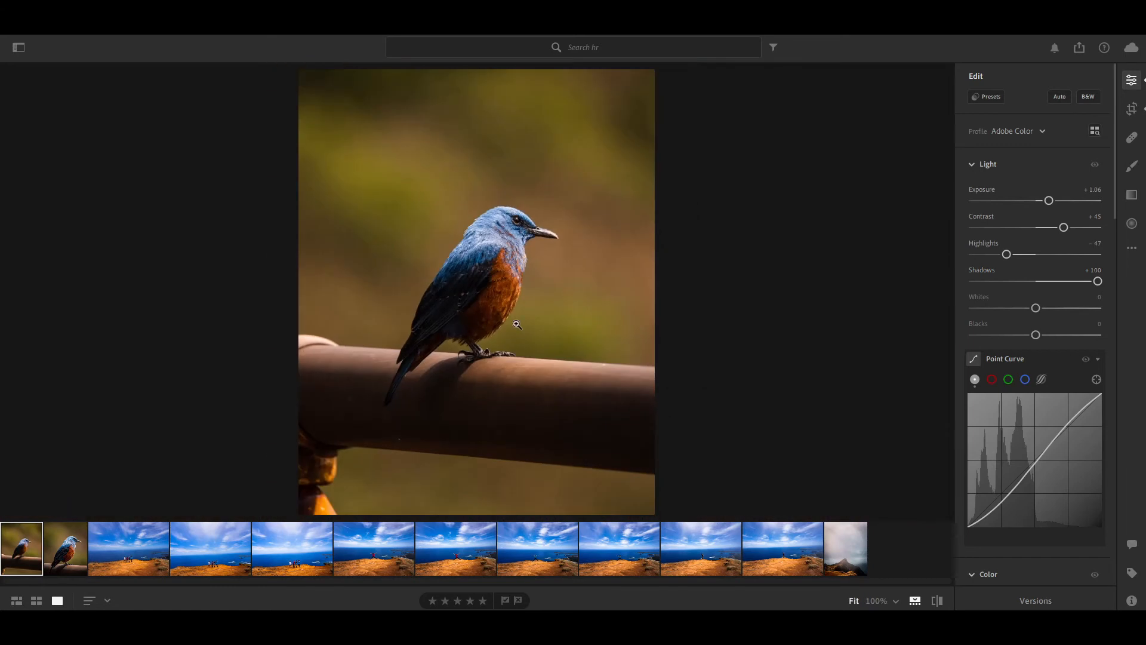
{"action": "left_click_drag", "start_coordinate": [1097, 281], "coordinate": [1136, 265]}
- Set Noise Reduction to 25 and Color Noise Reduction to 41 in the photo's detail settings
{"action": "scroll", "coordinate": [1060, 221], "scroll_direction": "down", "scroll_amount": 15}
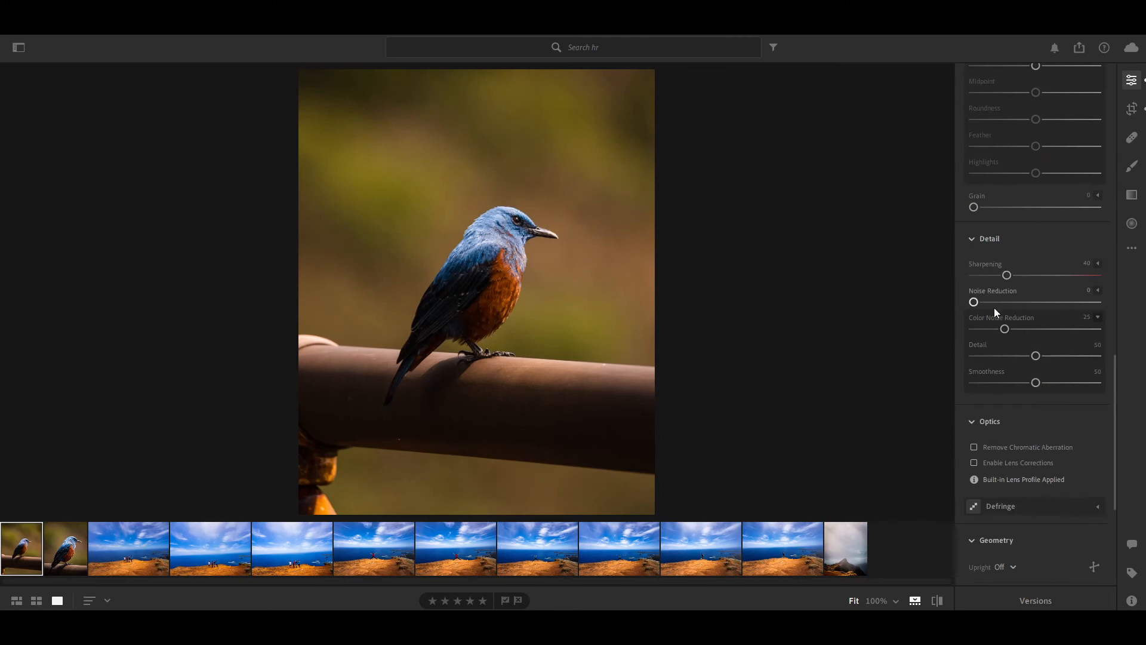
{"action": "left_click_drag", "start_coordinate": [974, 302], "coordinate": [1020, 328]}
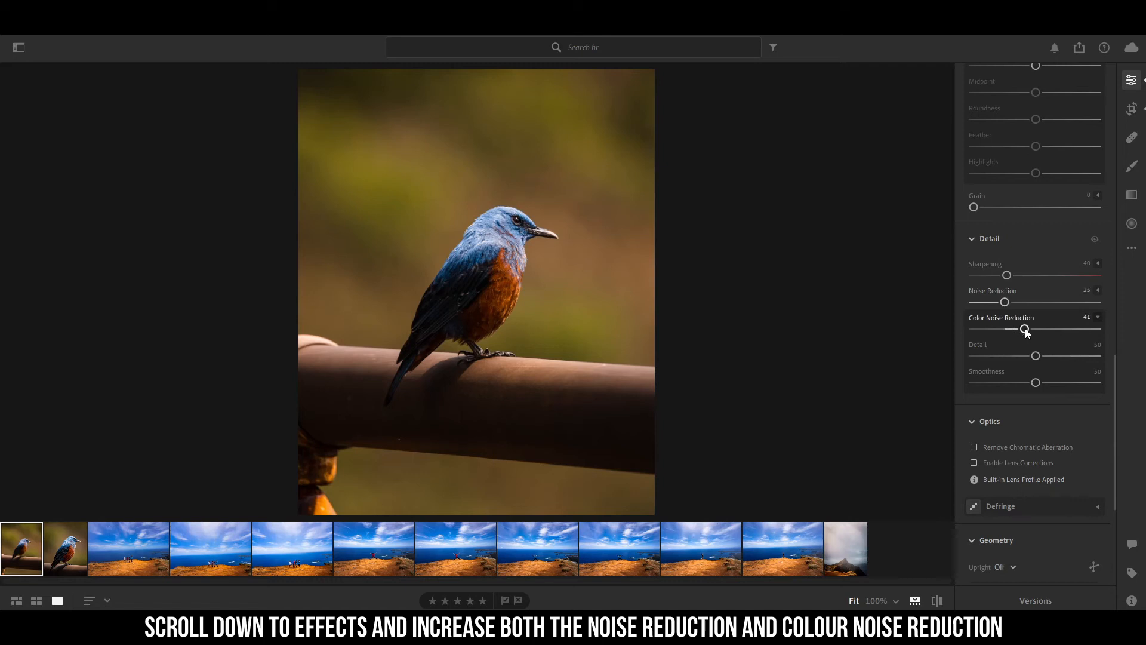
- Set the photo's Clarity to +36 and Dehaze to +35 in the effects settings
{"action": "scroll", "coordinate": [1030, 323], "scroll_direction": "up", "scroll_amount": 5}
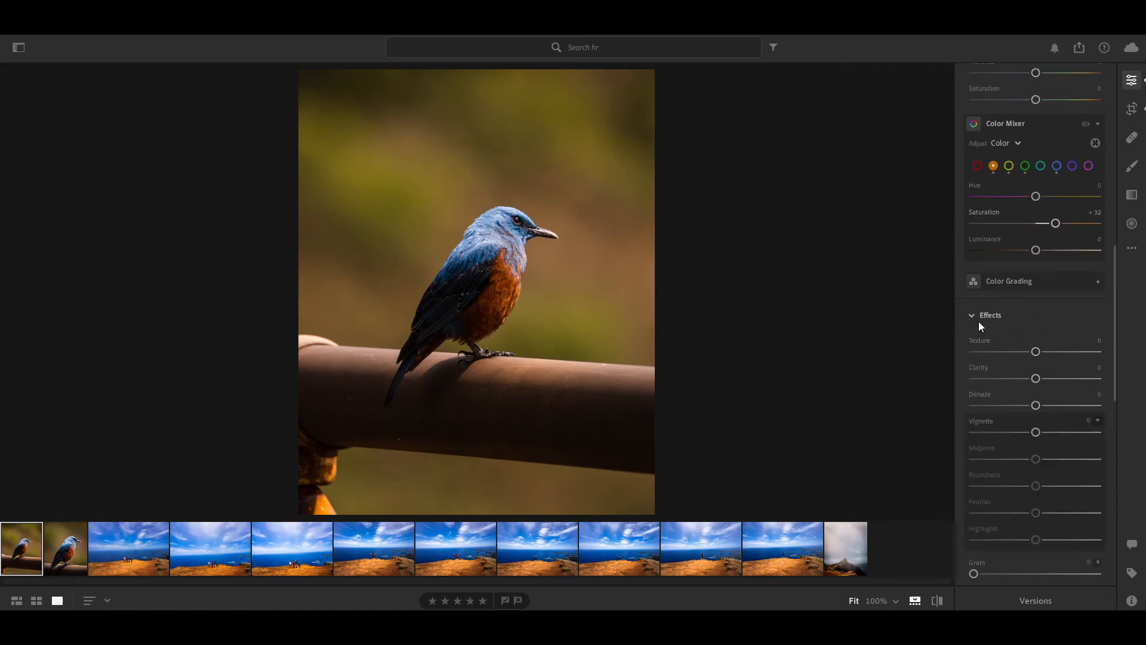
{"action": "scroll", "coordinate": [979, 326], "scroll_direction": "down", "scroll_amount": 2}
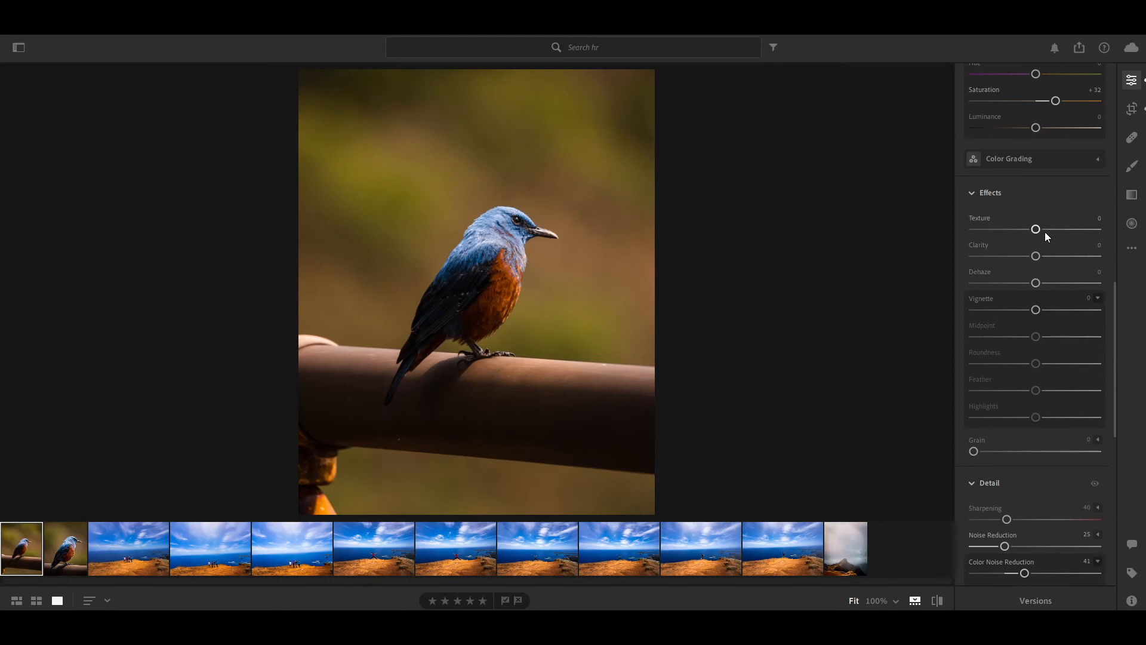
{"action": "mouse_move", "coordinate": [1036, 257]}
{"action": "left_mouse_down"}
{"action": "mouse_move", "coordinate": [1074, 255]}
{"action": "mouse_move", "coordinate": [1051, 267]}
{"action": "left_mouse_up"}
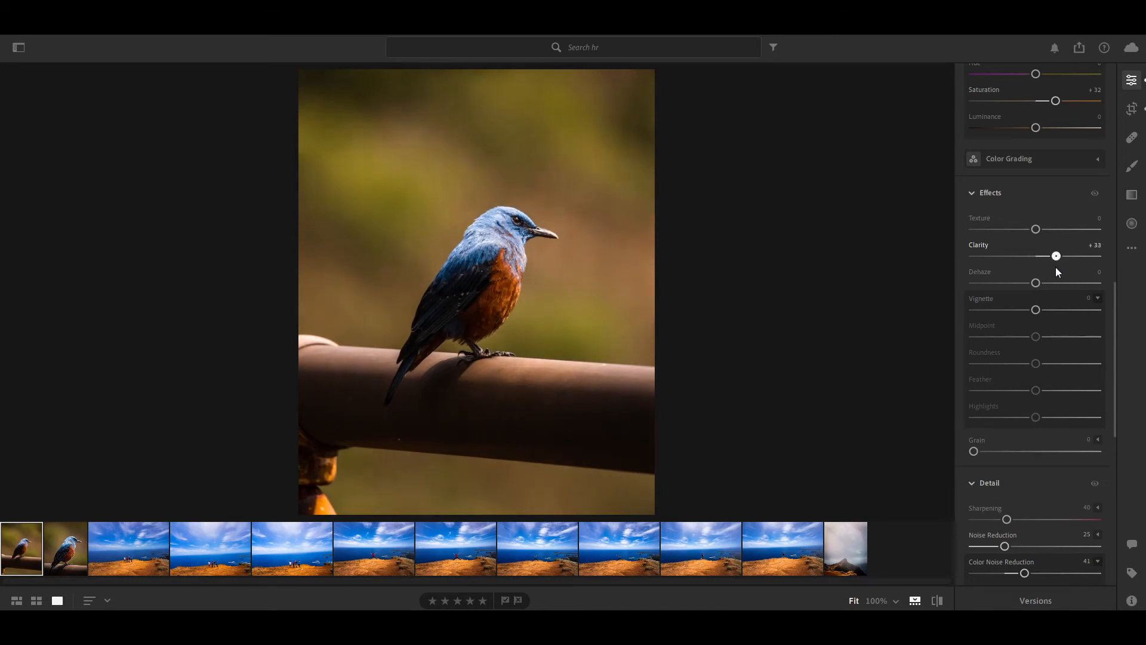
{"action": "left_click_drag", "start_coordinate": [1055, 268], "coordinate": [1058, 268]}
{"action": "left_click_drag", "start_coordinate": [1037, 280], "coordinate": [1057, 287]}
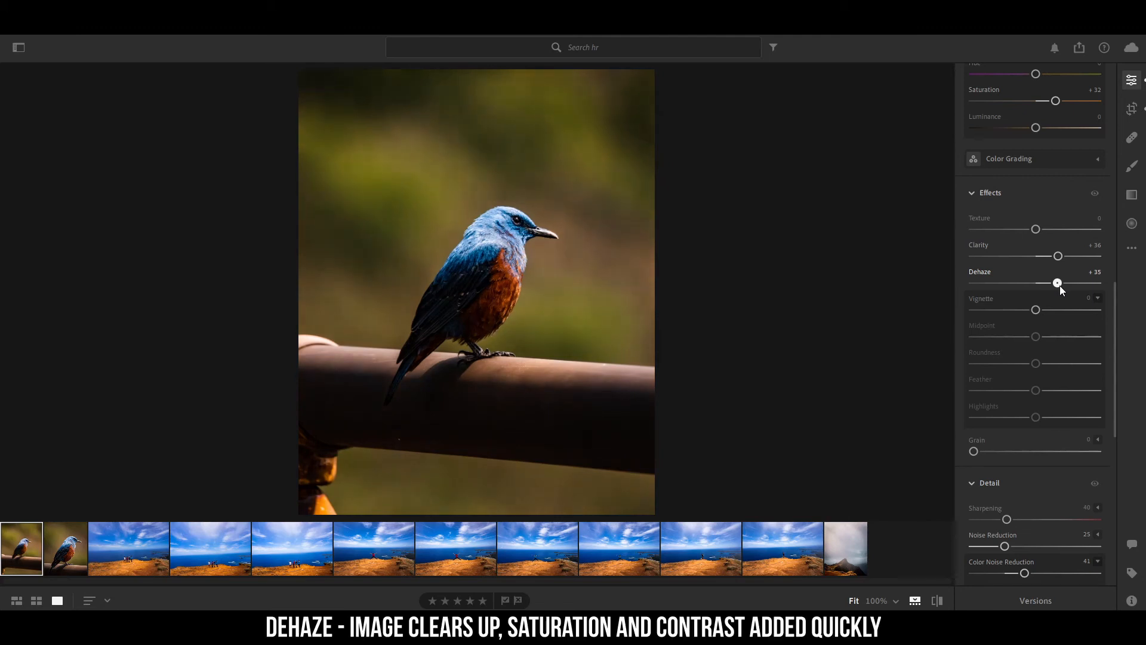
{"action": "left_click_drag", "start_coordinate": [1058, 283], "coordinate": [1051, 314]}
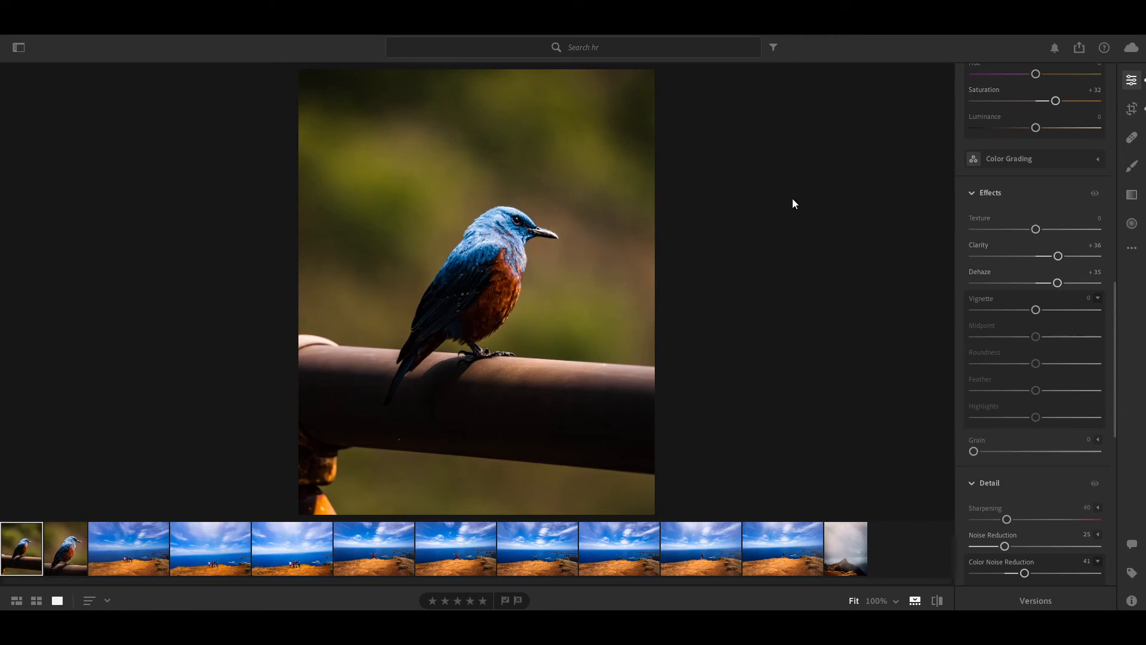
- Brighten the darkest tones of the bird photo by setting Blacks to +63
{"action": "scroll", "coordinate": [1052, 323], "scroll_direction": "up", "scroll_amount": 15}
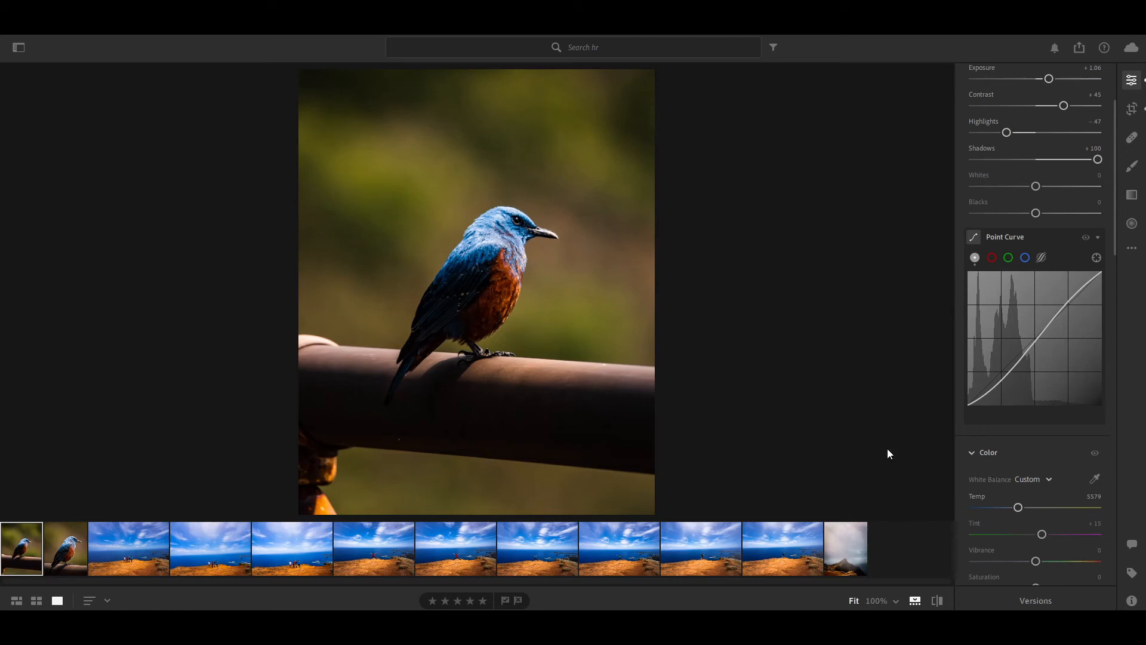
{"action": "scroll", "coordinate": [1046, 214], "scroll_direction": "up", "scroll_amount": 2}
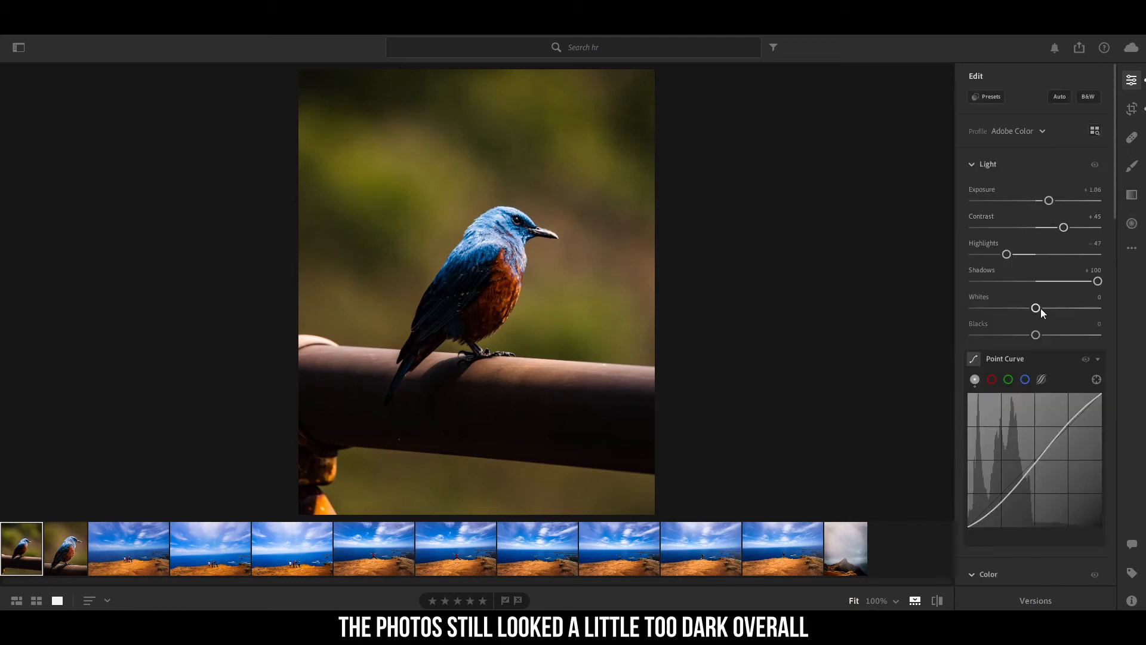
{"action": "left_click_drag", "start_coordinate": [1037, 335], "coordinate": [1039, 335]}
{"action": "mouse_move", "coordinate": [1062, 336]}
{"action": "left_mouse_down"}
{"action": "mouse_move", "coordinate": [1083, 330]}
{"action": "mouse_move", "coordinate": [1075, 334]}
{"action": "left_mouse_up"}
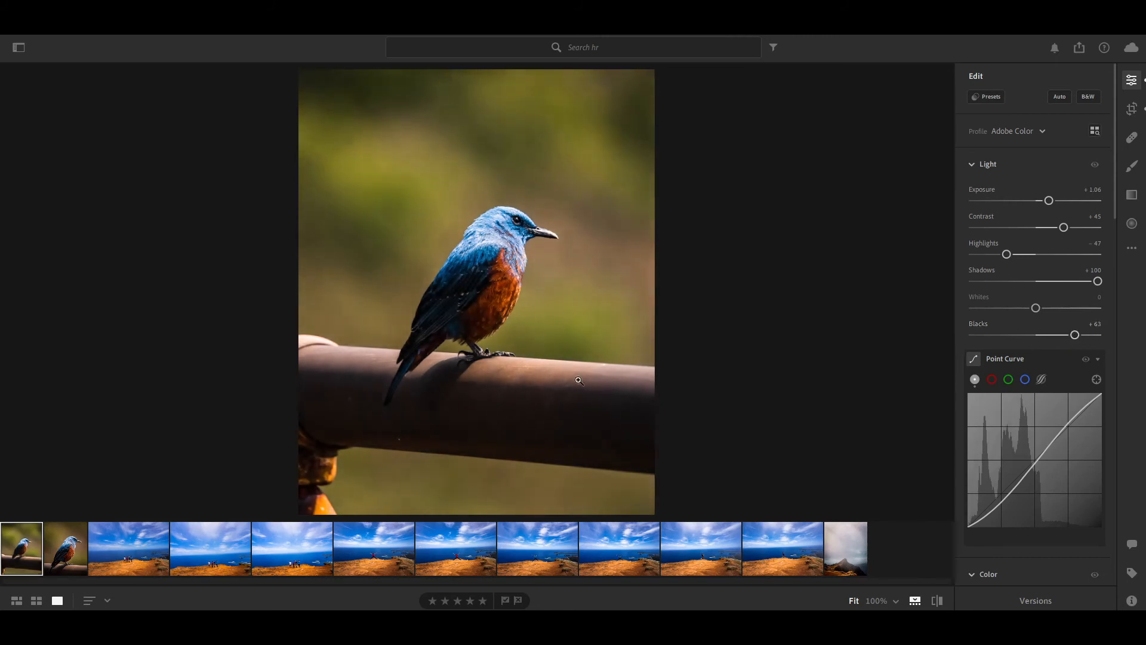
- Duplicate the edited bird photo and reselect the original in the filmstrip
{"action": "right_click", "coordinate": [31, 555]}
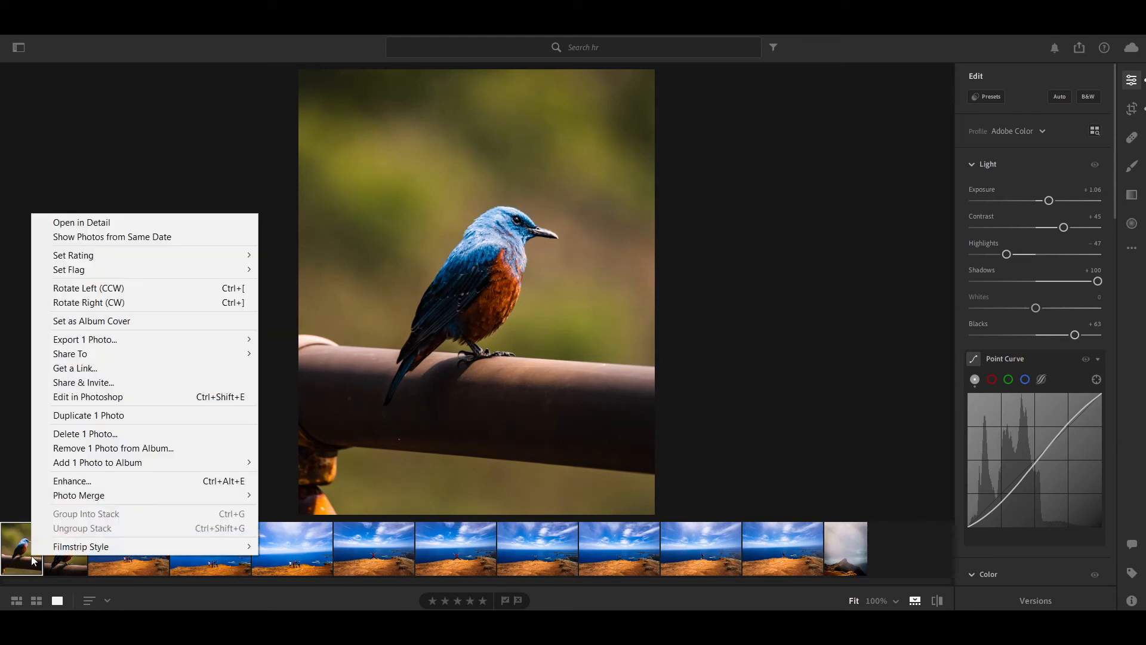
{"action": "left_click", "coordinate": [99, 414]}
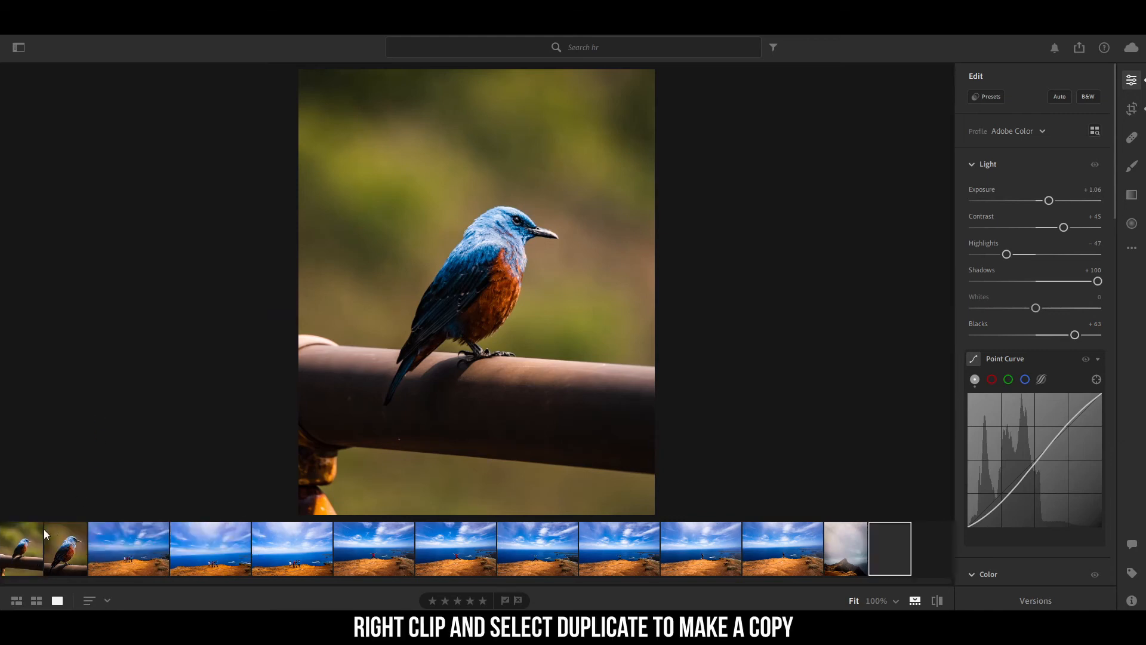
{"action": "left_click", "coordinate": [21, 549]}
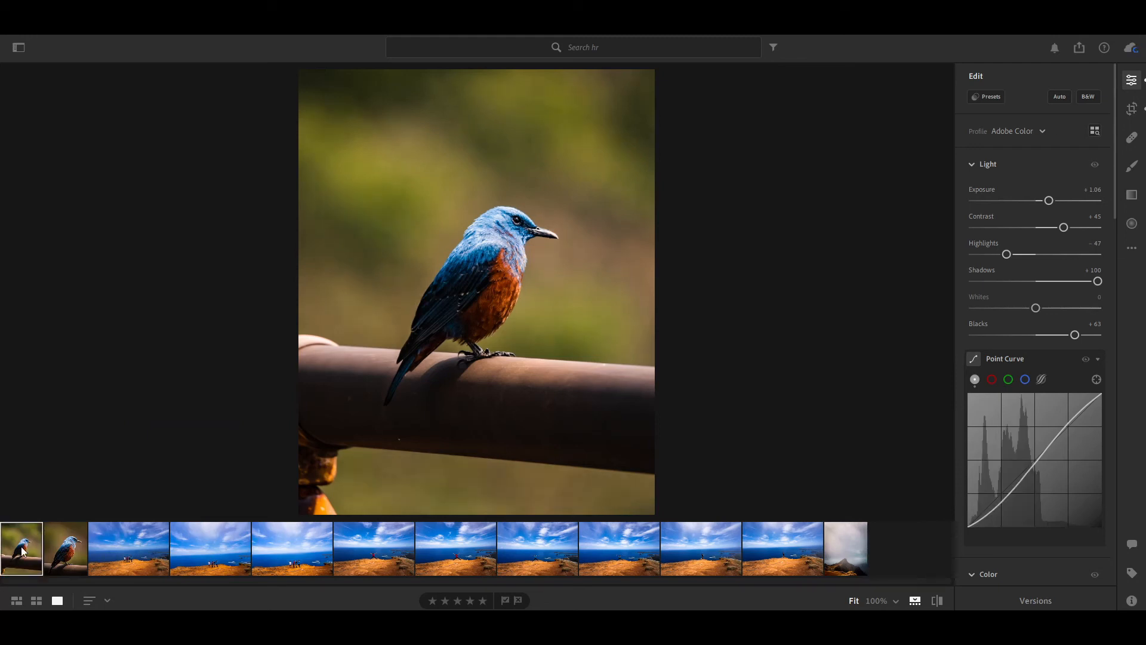
- Tighten the original's 4 x 5 crop around the bird and compare it with the wider duplicate
{"action": "left_click", "coordinate": [1133, 111]}
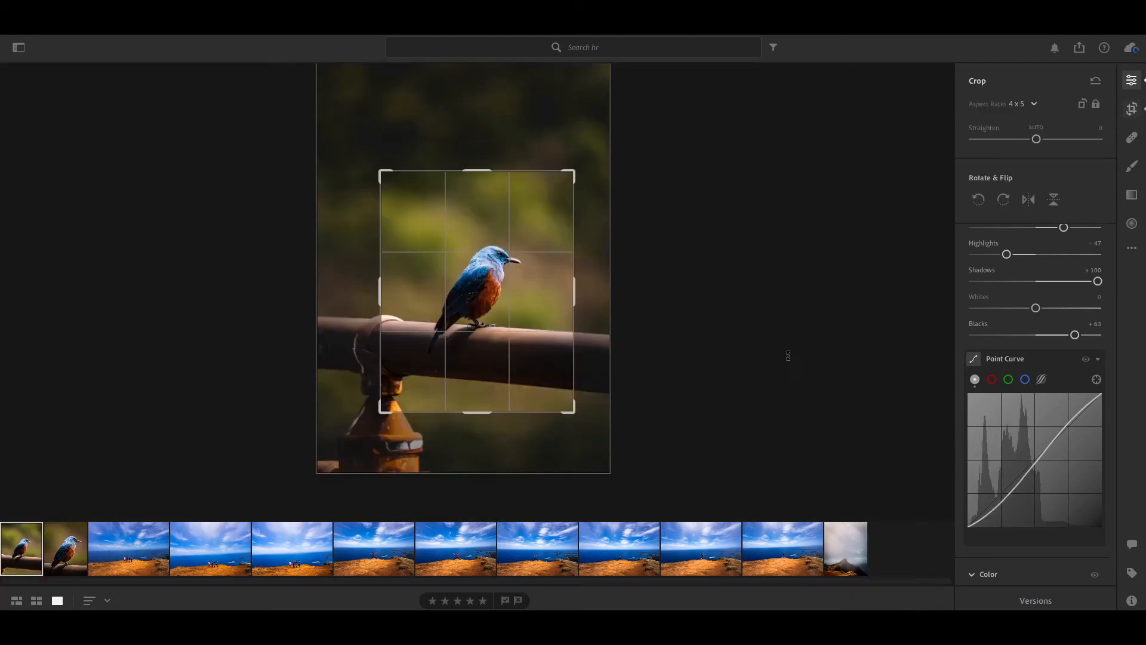
{"action": "left_click_drag", "start_coordinate": [571, 415], "coordinate": [518, 374]}
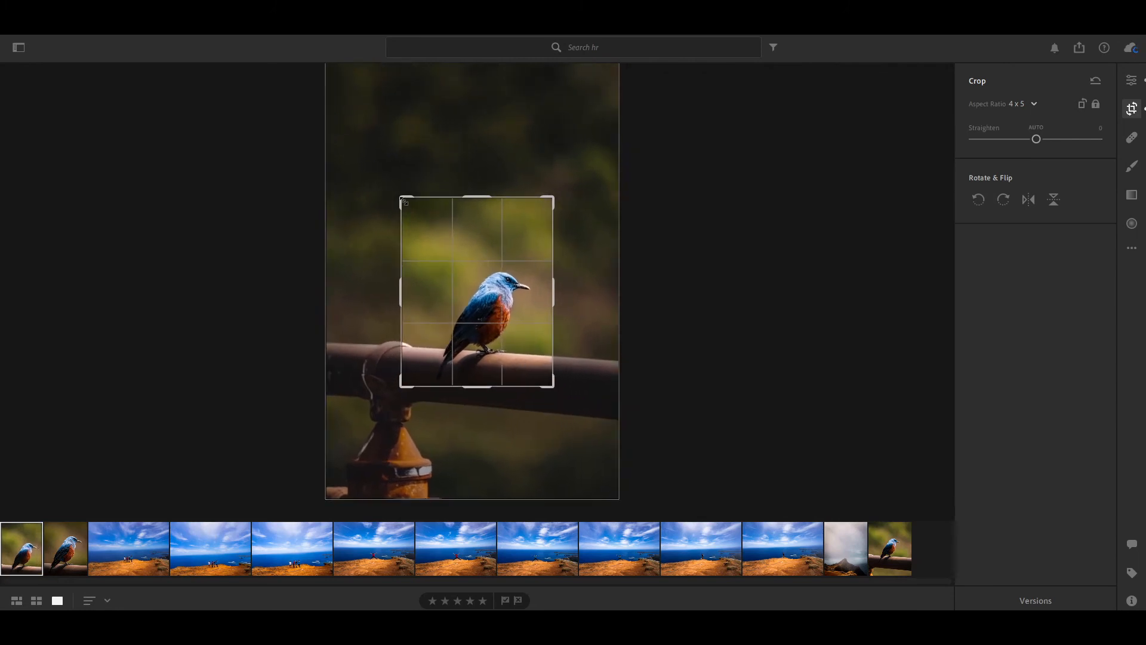
{"action": "left_click_drag", "start_coordinate": [402, 199], "coordinate": [406, 203]}
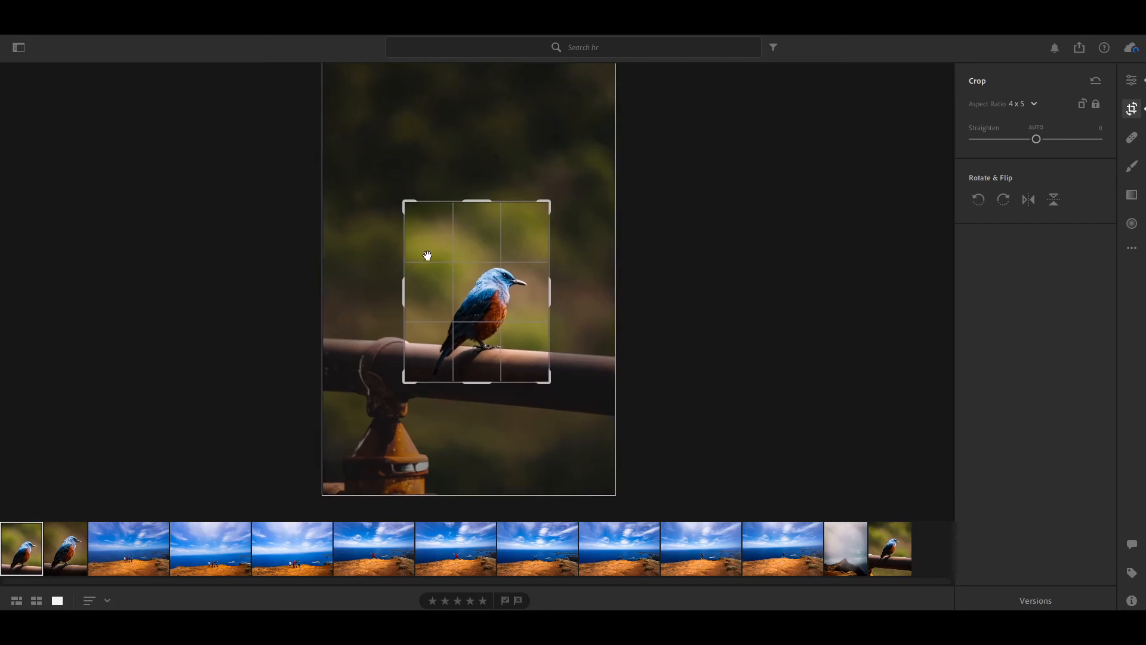
{"action": "key", "text": "Return"}
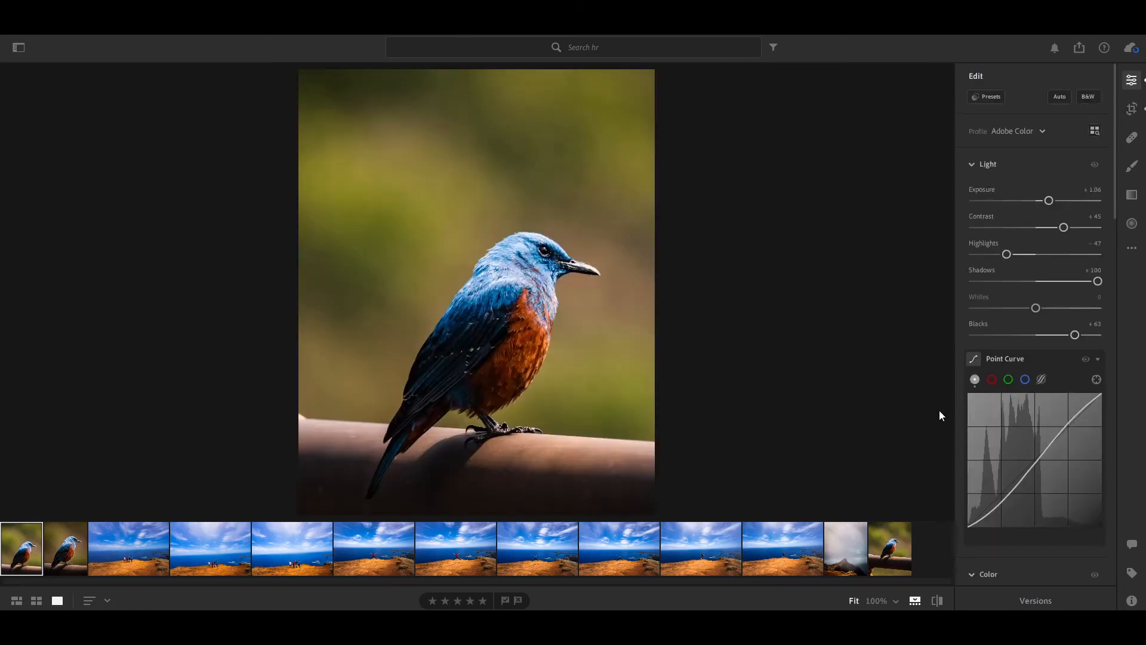
{"action": "left_click", "coordinate": [897, 544]}
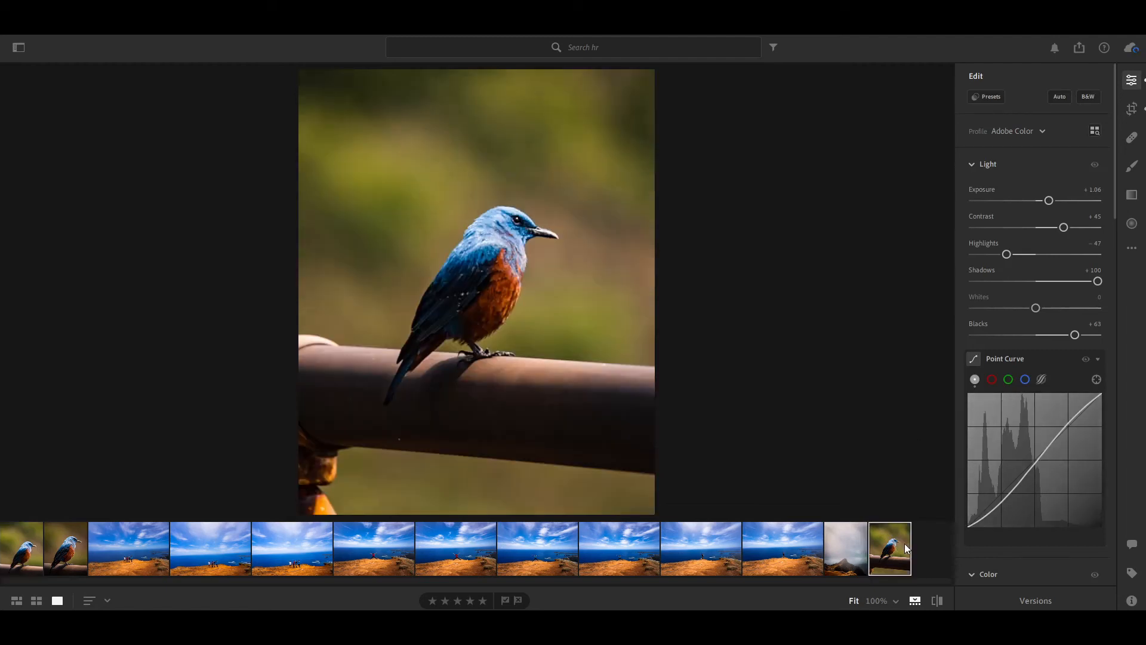
{"action": "left_click", "coordinate": [25, 560]}
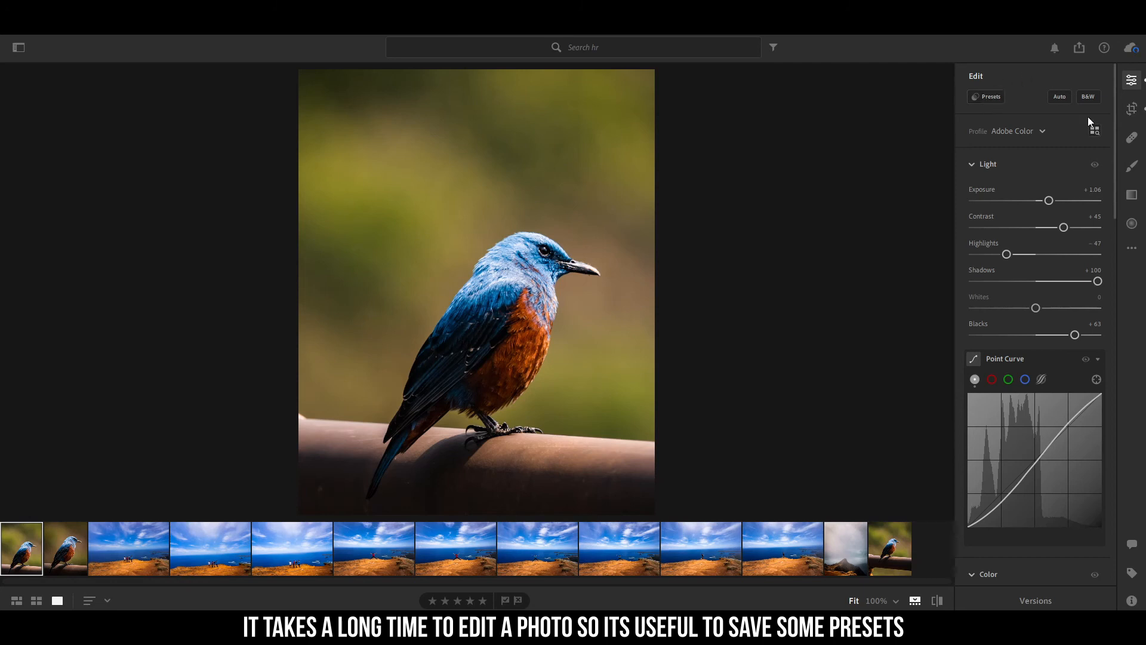
- Save the current edit settings as a new preset named "bird edit" in the User Presets group
{"action": "left_click", "coordinate": [998, 97]}
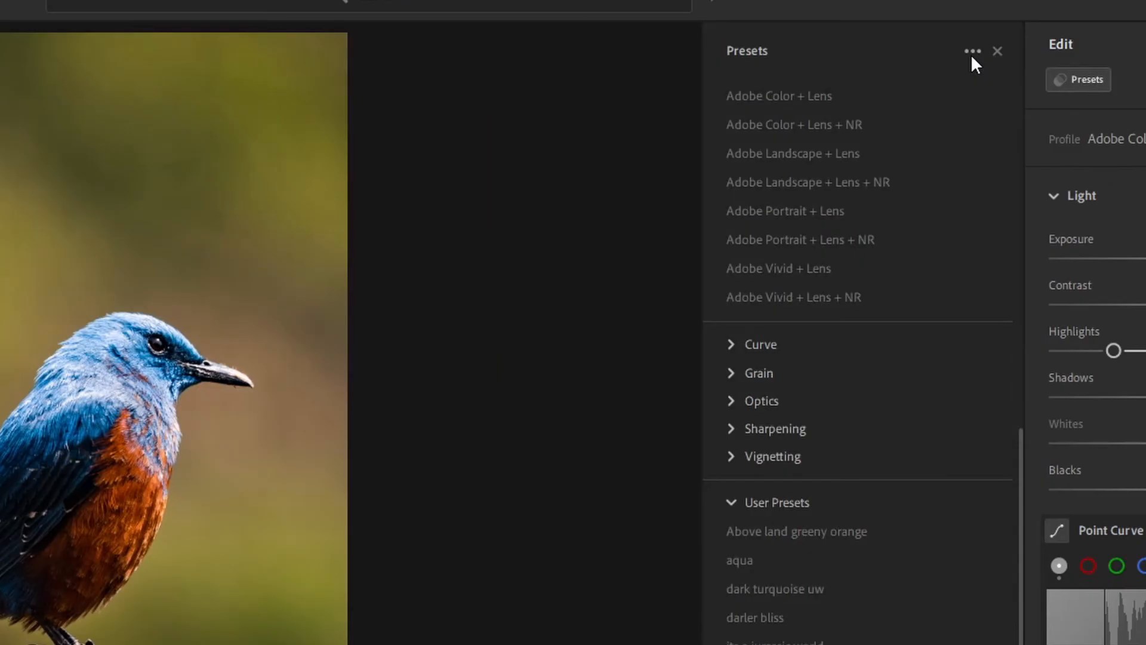
{"action": "left_click", "coordinate": [925, 81]}
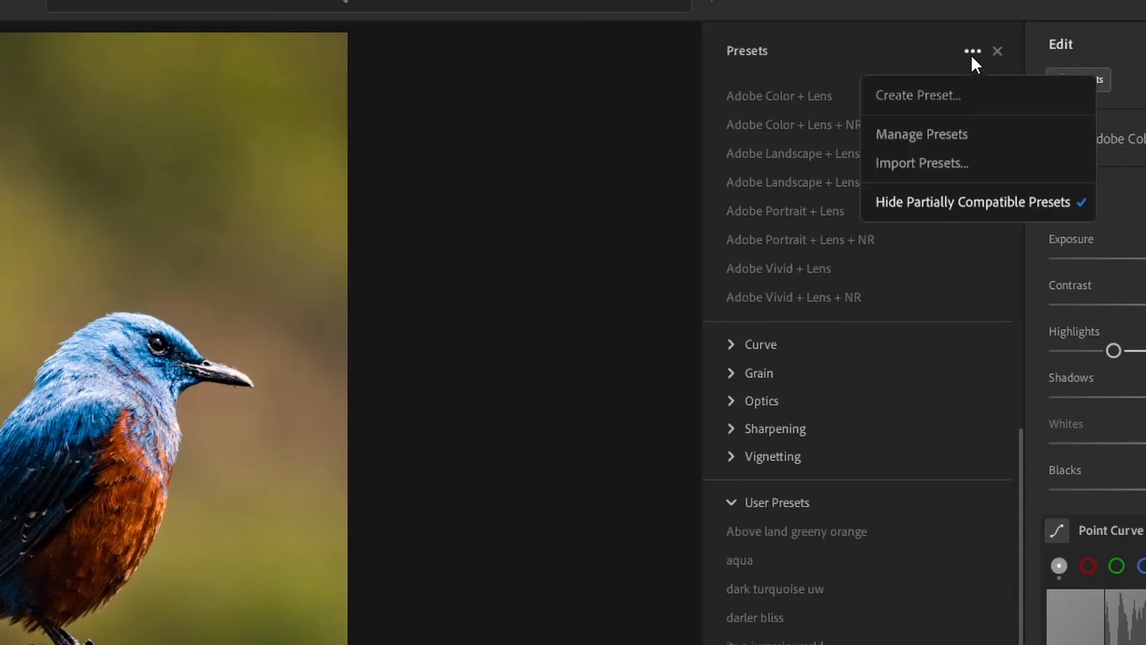
{"action": "left_click", "coordinate": [945, 83]}
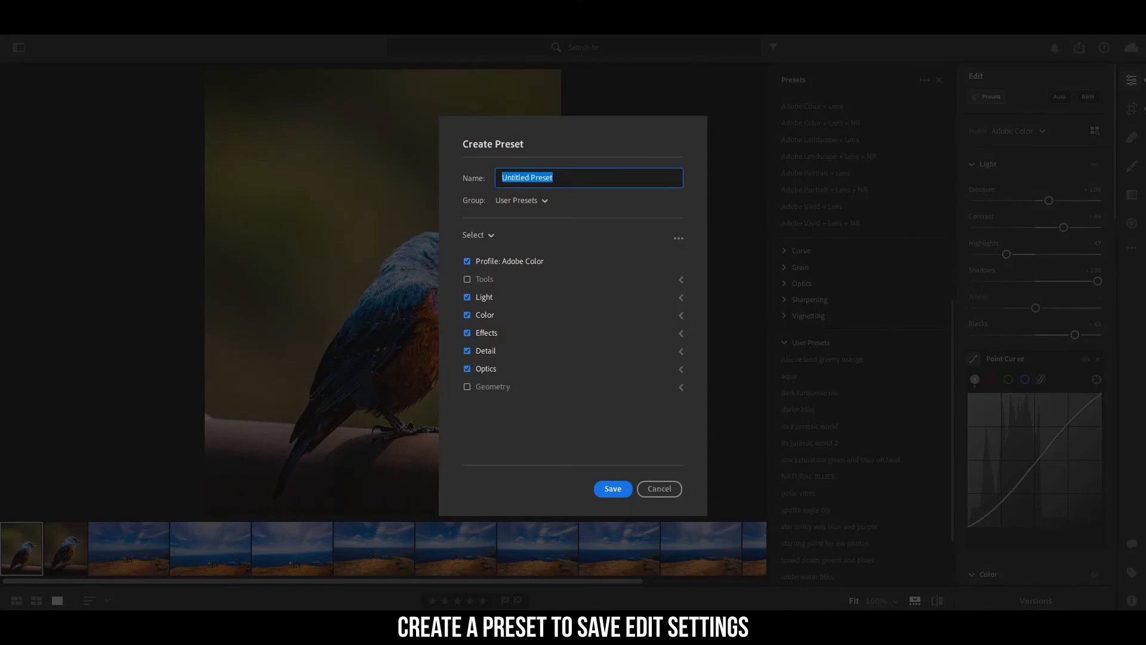
{"action": "type", "text": "bird edit"}
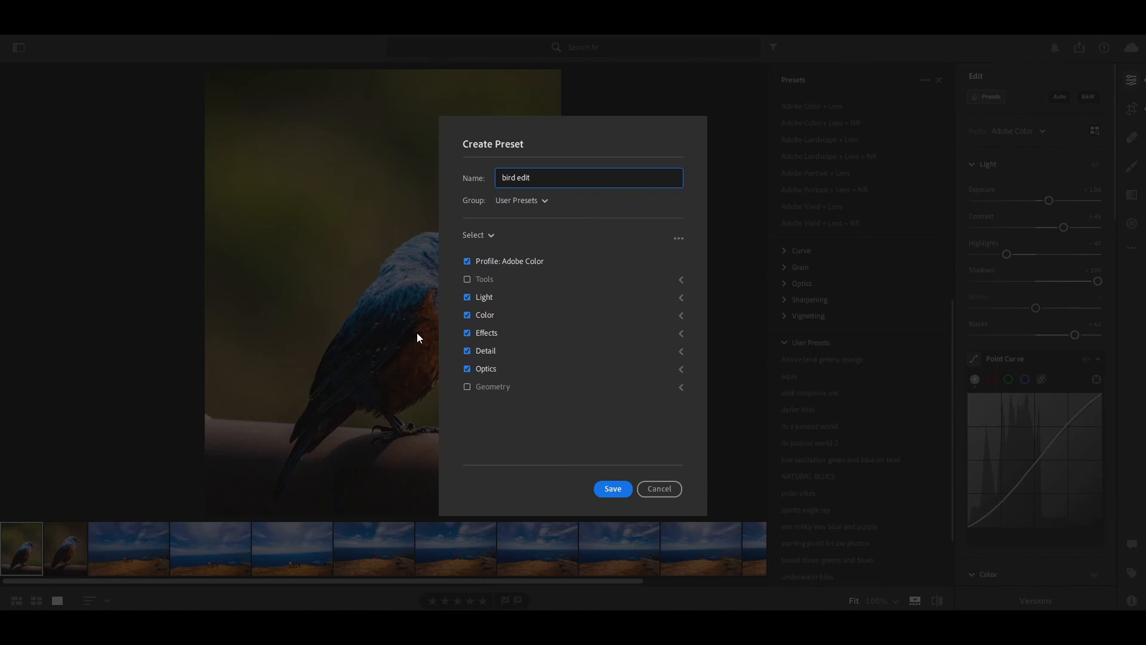
{"action": "left_click", "coordinate": [620, 495]}
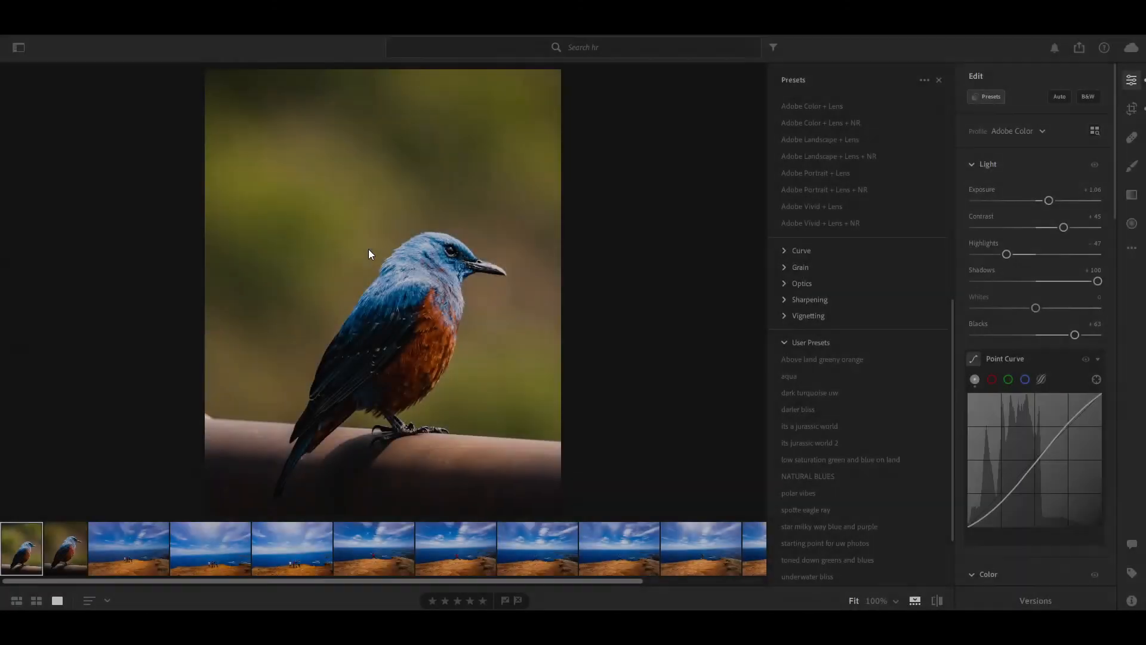
- Restore the second bird photo to its Original version and apply the "bird edit" user preset to it
{"action": "left_click", "coordinate": [64, 556]}
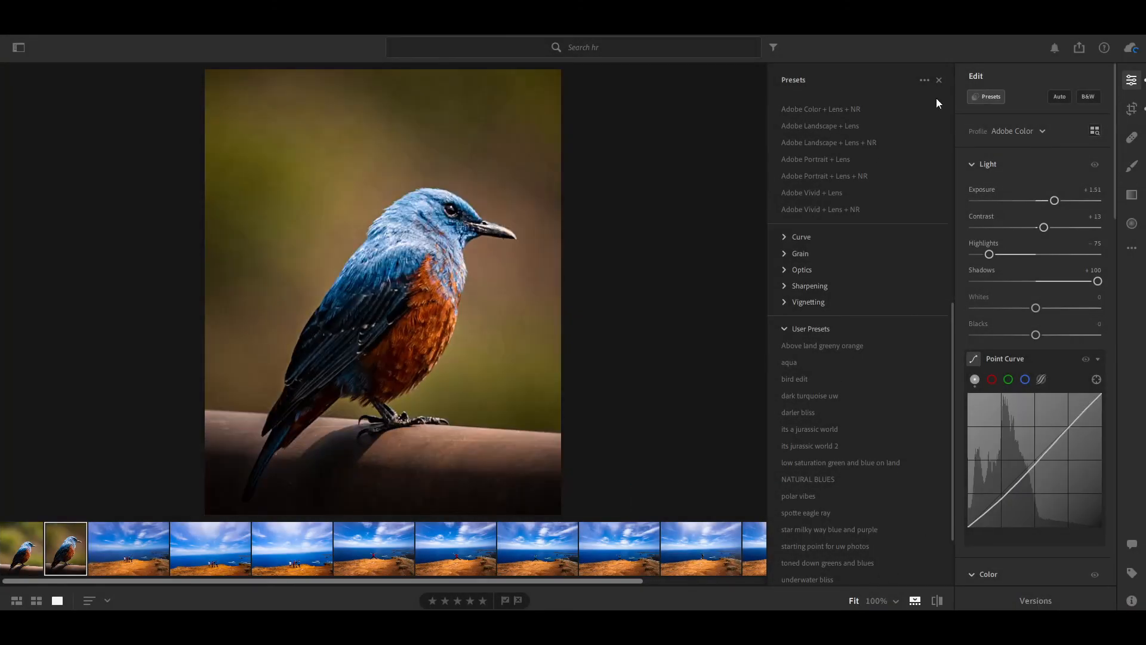
{"action": "left_click", "coordinate": [939, 80]}
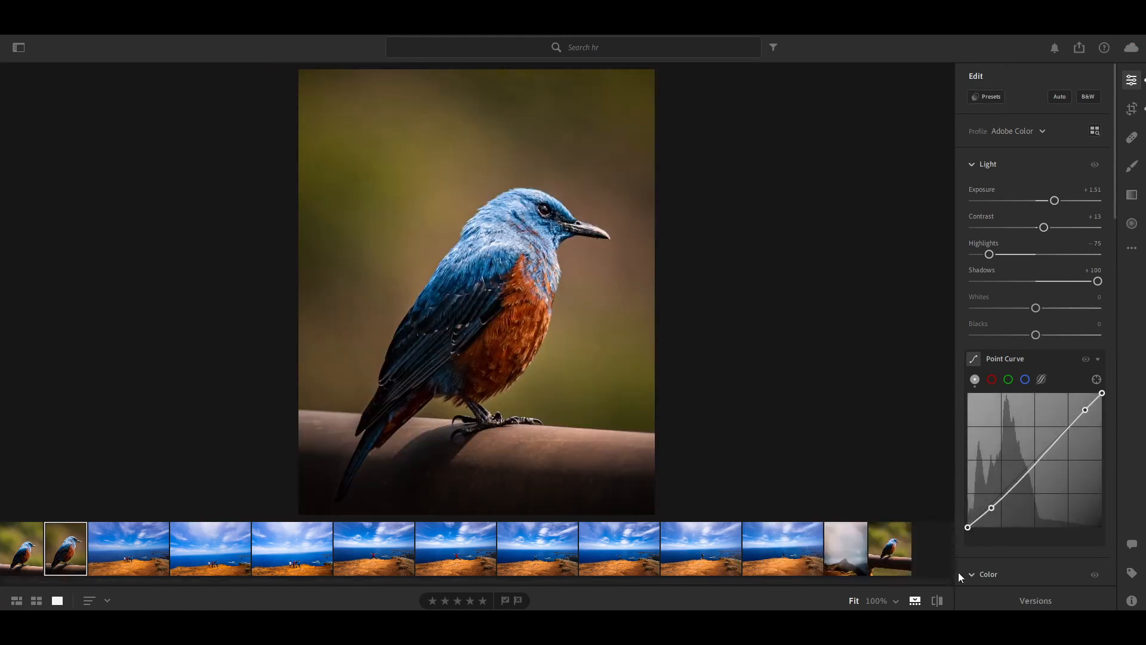
{"action": "left_click", "coordinate": [1035, 601]}
{"action": "left_click", "coordinate": [867, 171]}
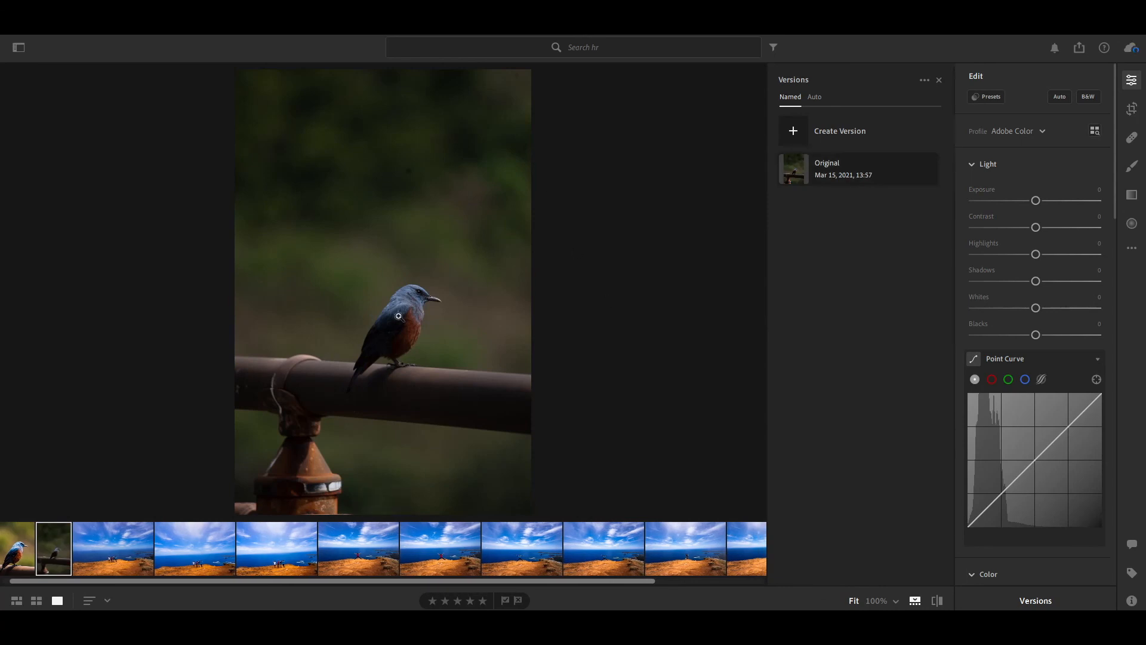
{"action": "left_click", "coordinate": [942, 83]}
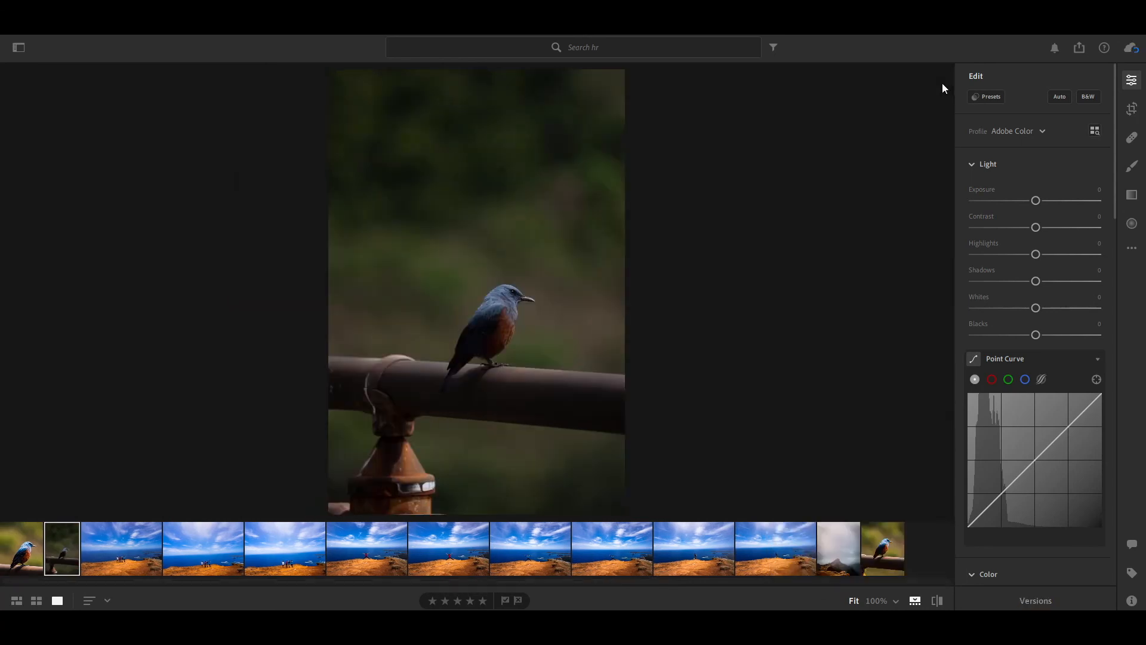
{"action": "left_click", "coordinate": [994, 99]}
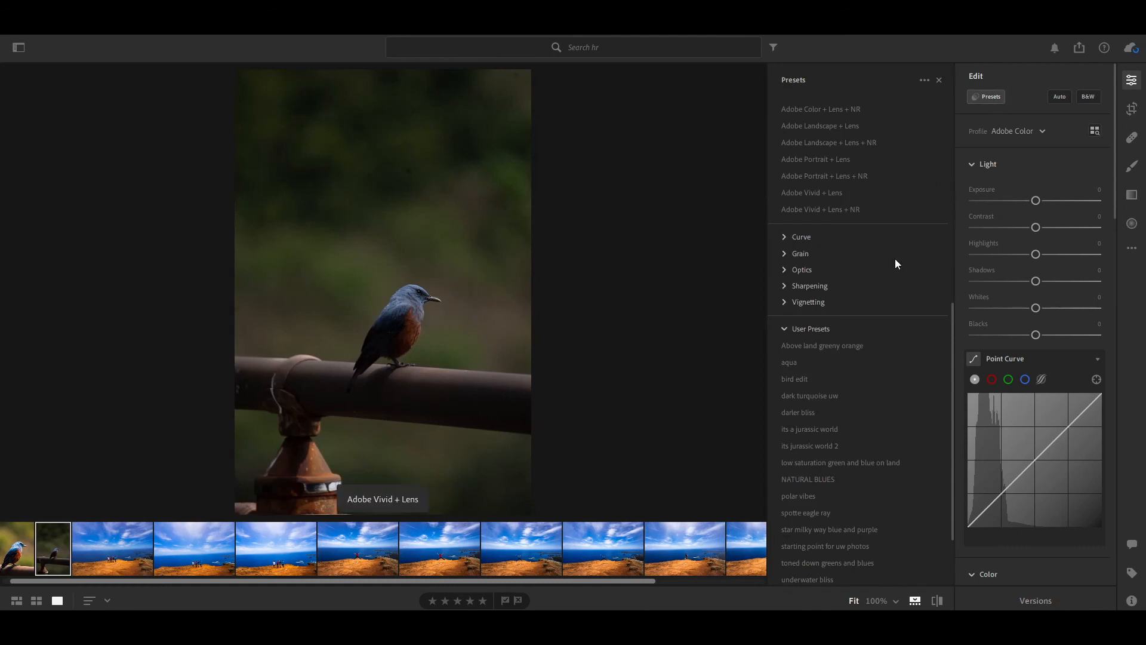
{"action": "left_click", "coordinate": [801, 378]}
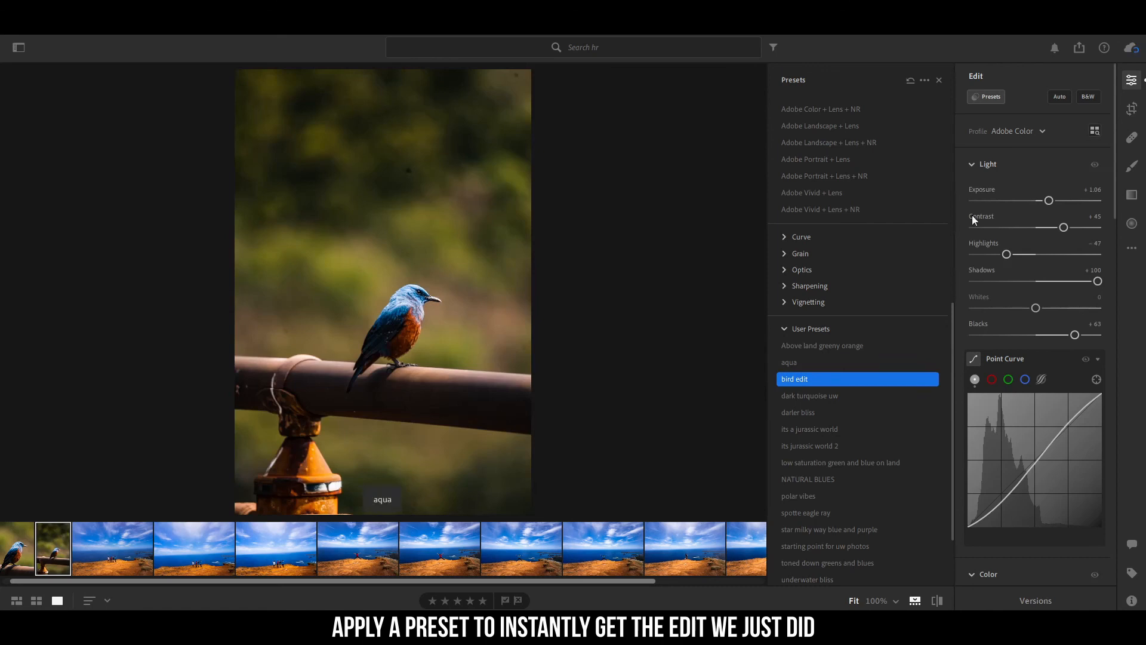
- Crop the second bird photo to a 3 x 4 aspect ratio, framed tightly around the bird
{"action": "left_click", "coordinate": [1133, 110]}
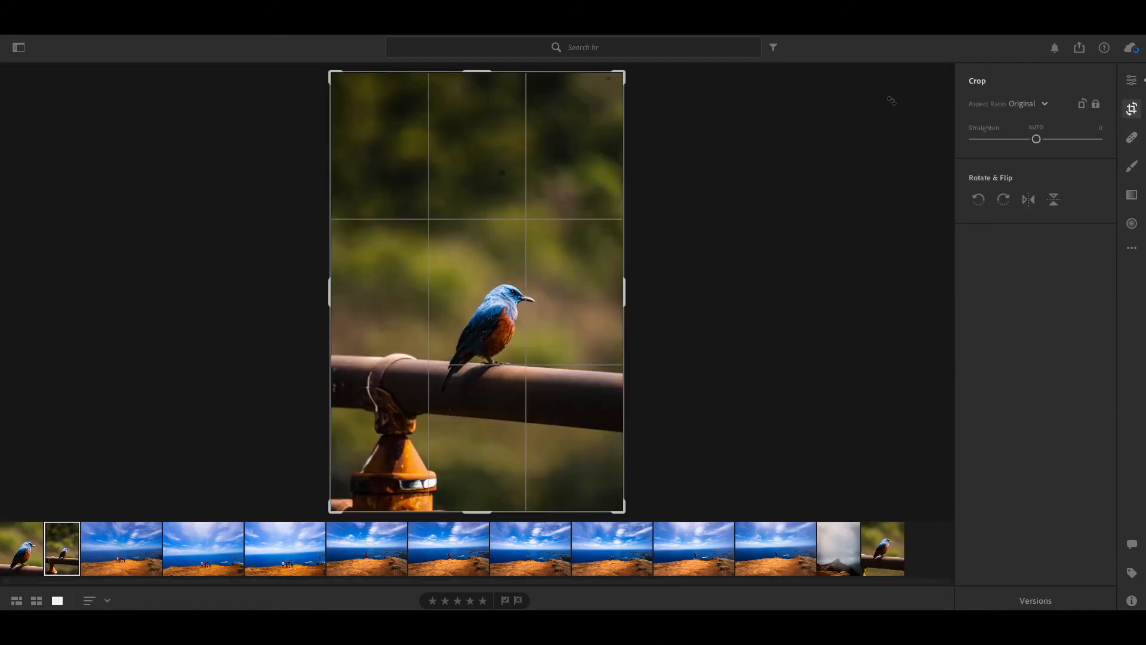
{"action": "left_click", "coordinate": [1033, 104]}
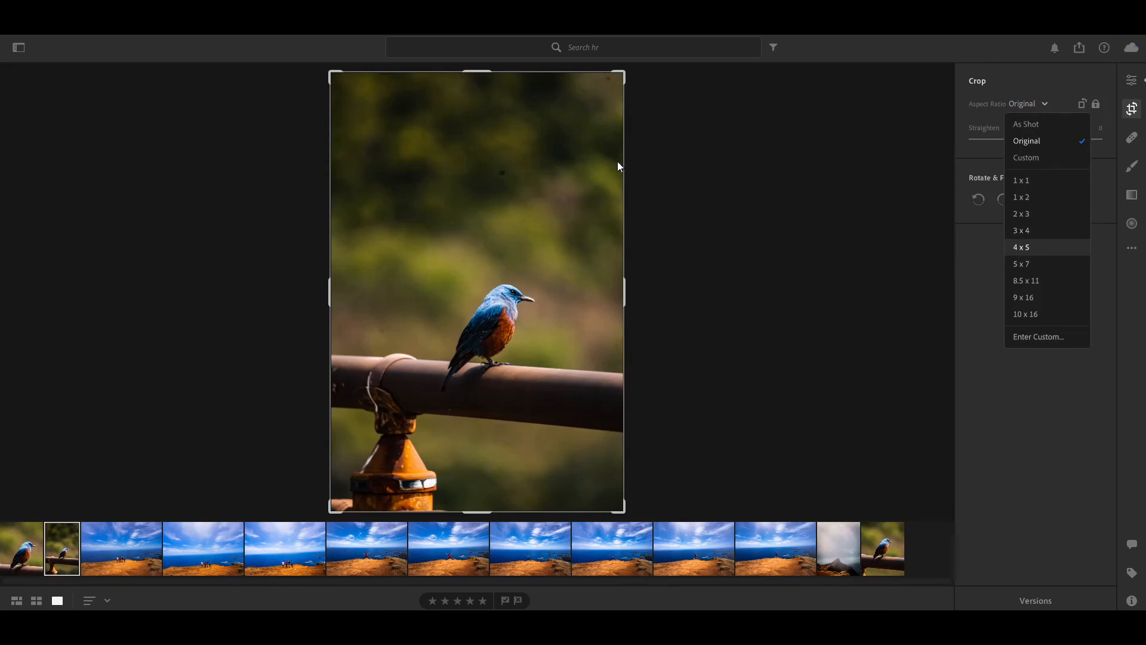
{"action": "left_click", "coordinate": [1022, 231]}
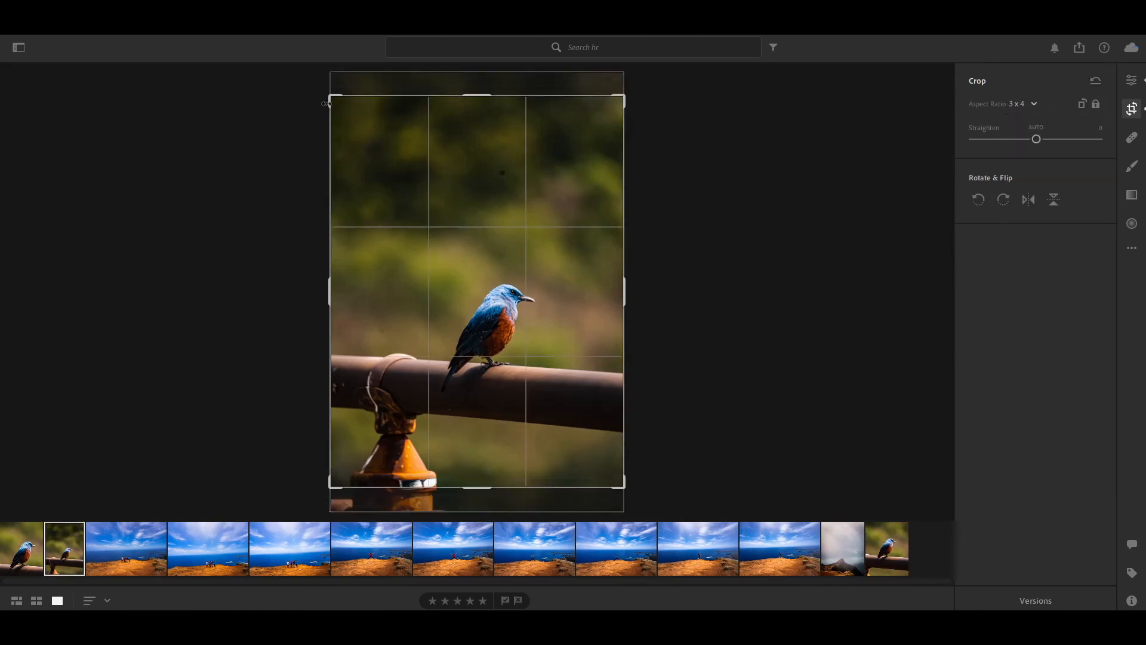
{"action": "left_click_drag", "start_coordinate": [329, 101], "coordinate": [366, 209]}
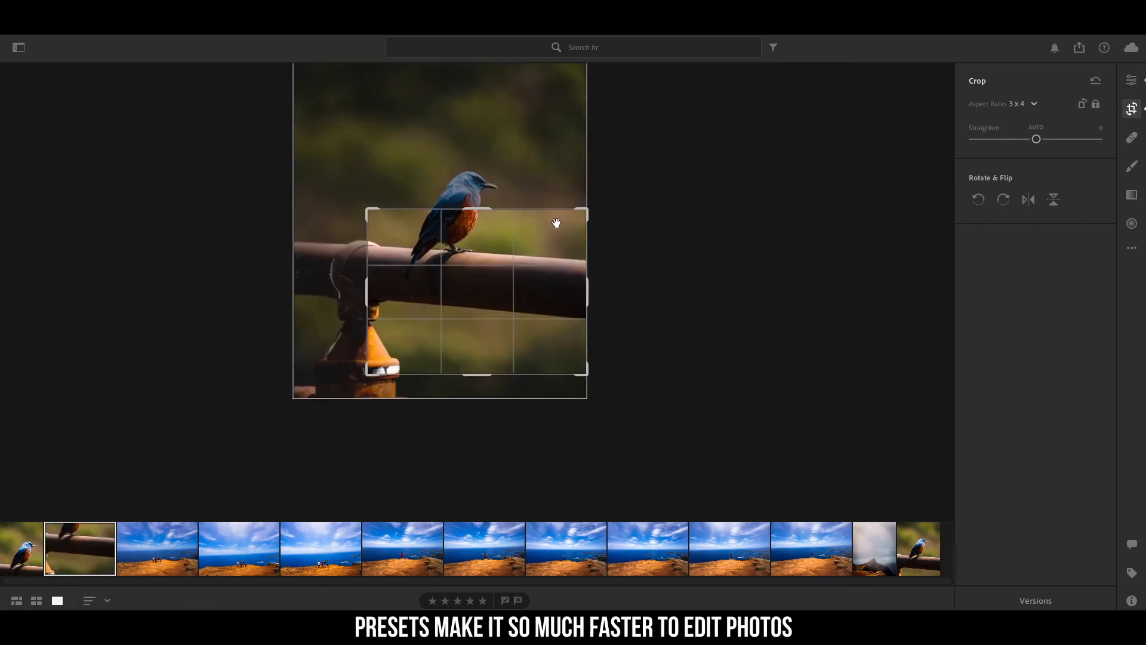
{"action": "left_click_drag", "start_coordinate": [581, 215], "coordinate": [532, 200]}
{"action": "left_click_drag", "start_coordinate": [494, 278], "coordinate": [490, 356]}
{"action": "key", "text": "e"}
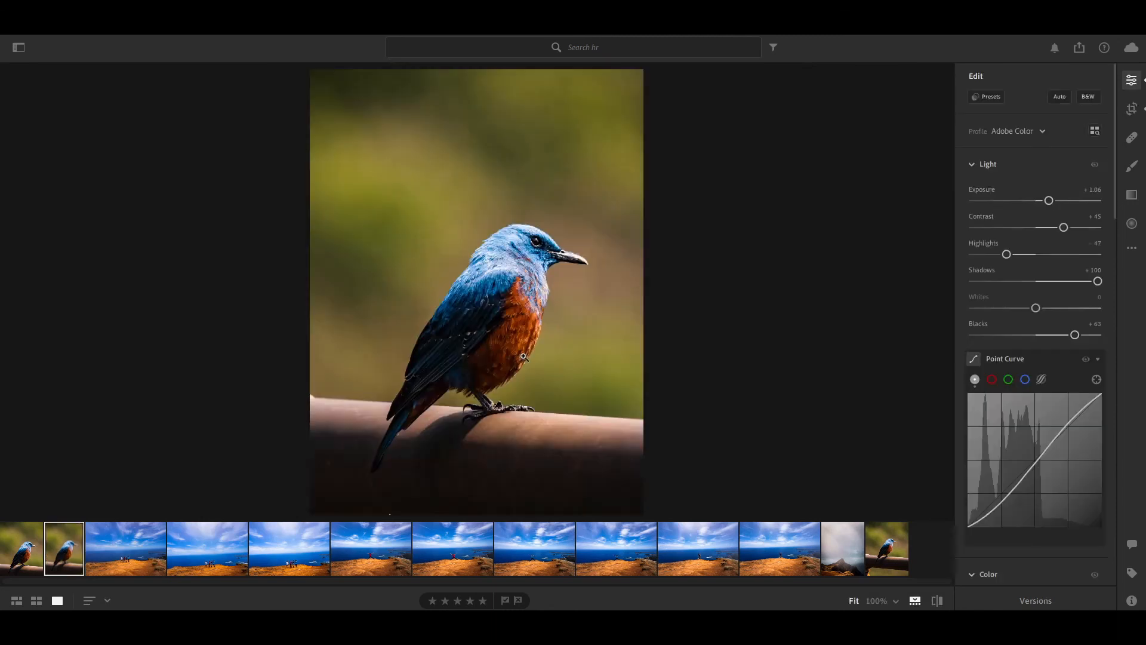